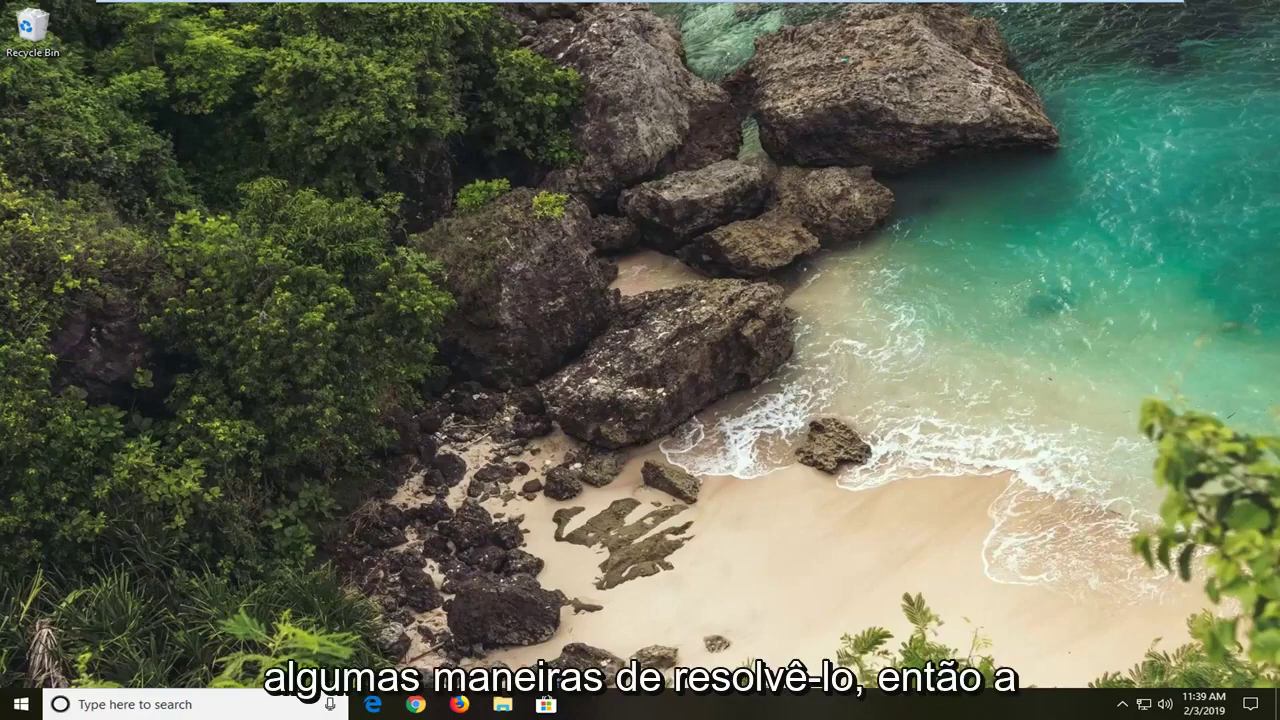
# Search the Start menu for 'ccleaner' and open the CCleaner shortcut's file location
pyautogui.click(20, 704)
pyautogui.click(22, 706)
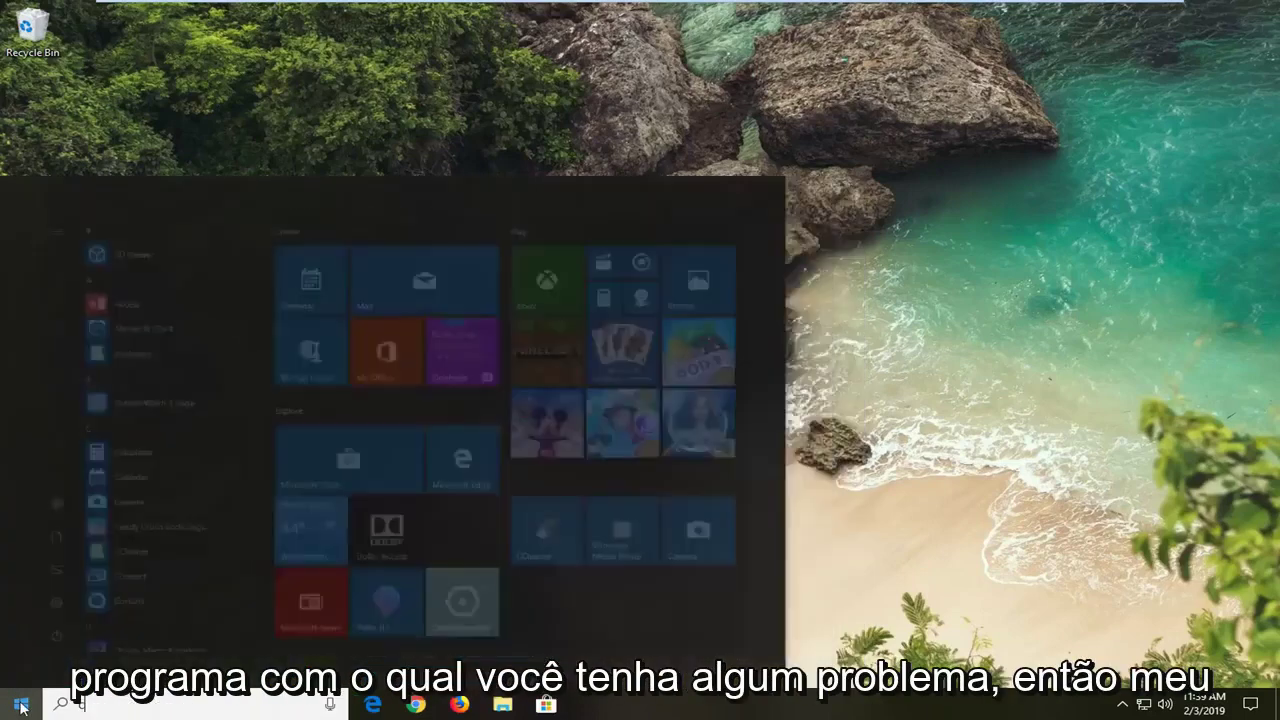
pyautogui.write('ccleaner')
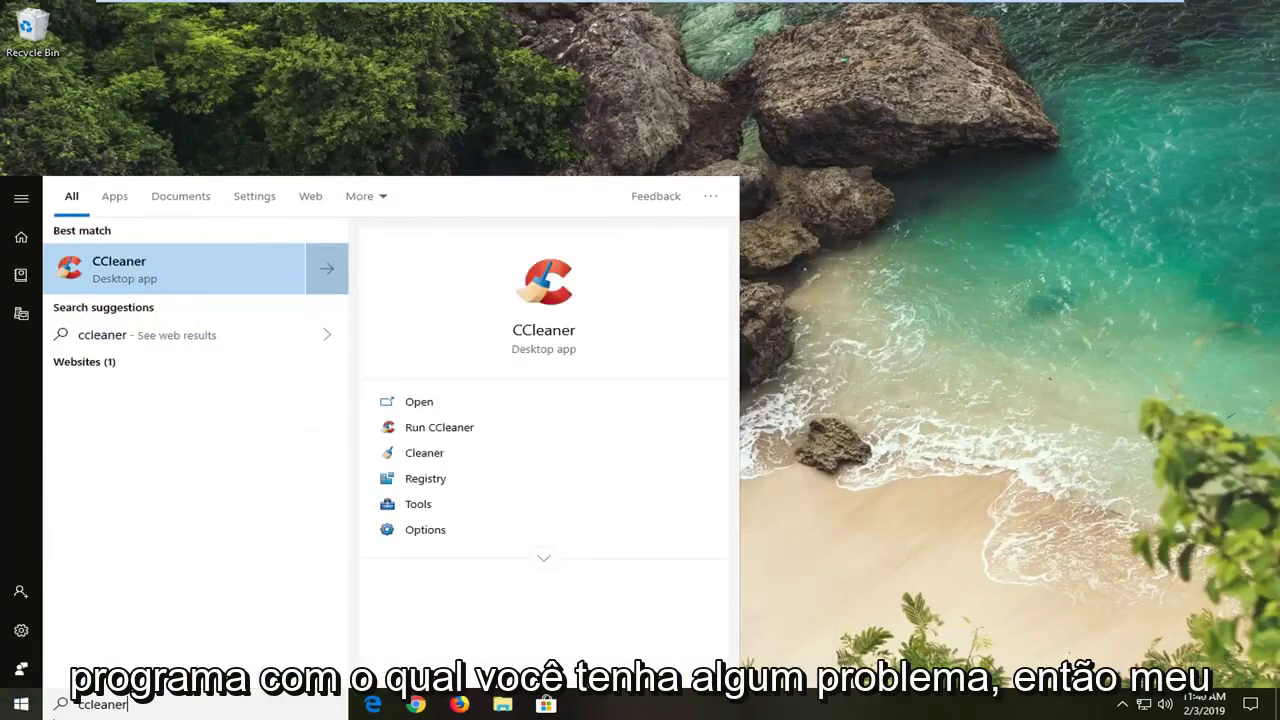
pyautogui.rightClick(121, 272)
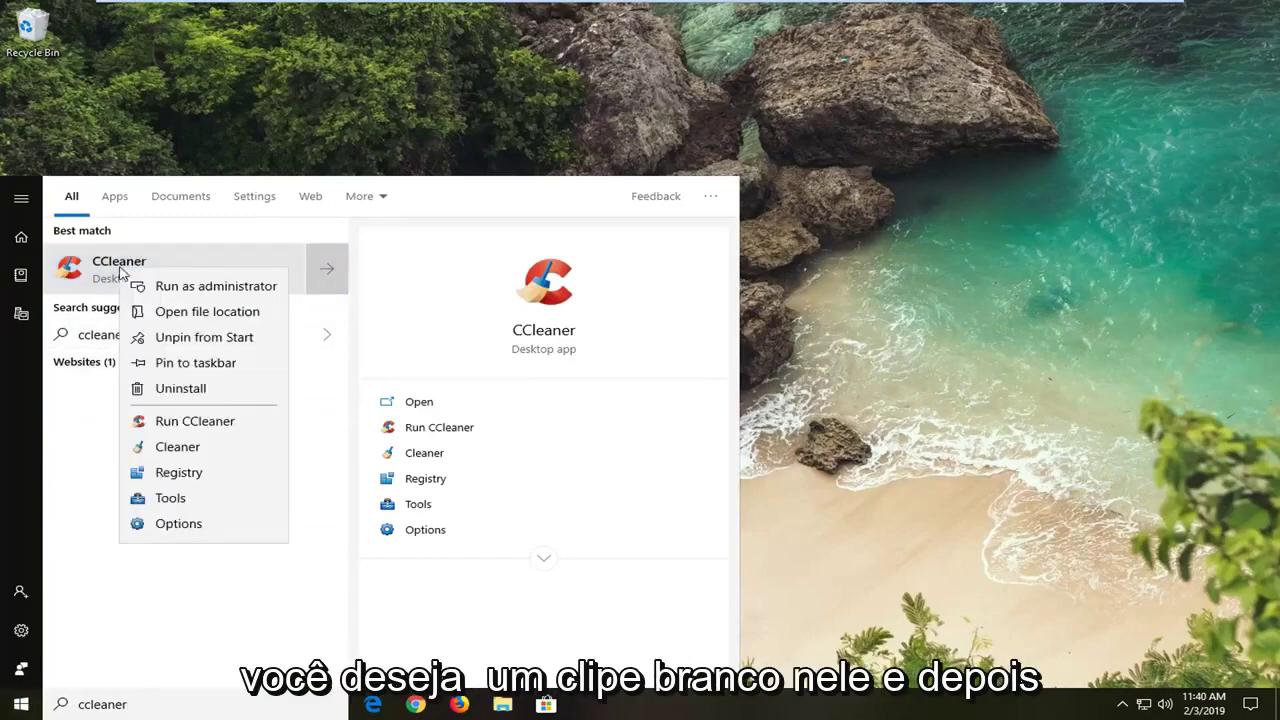
pyautogui.click(197, 321)
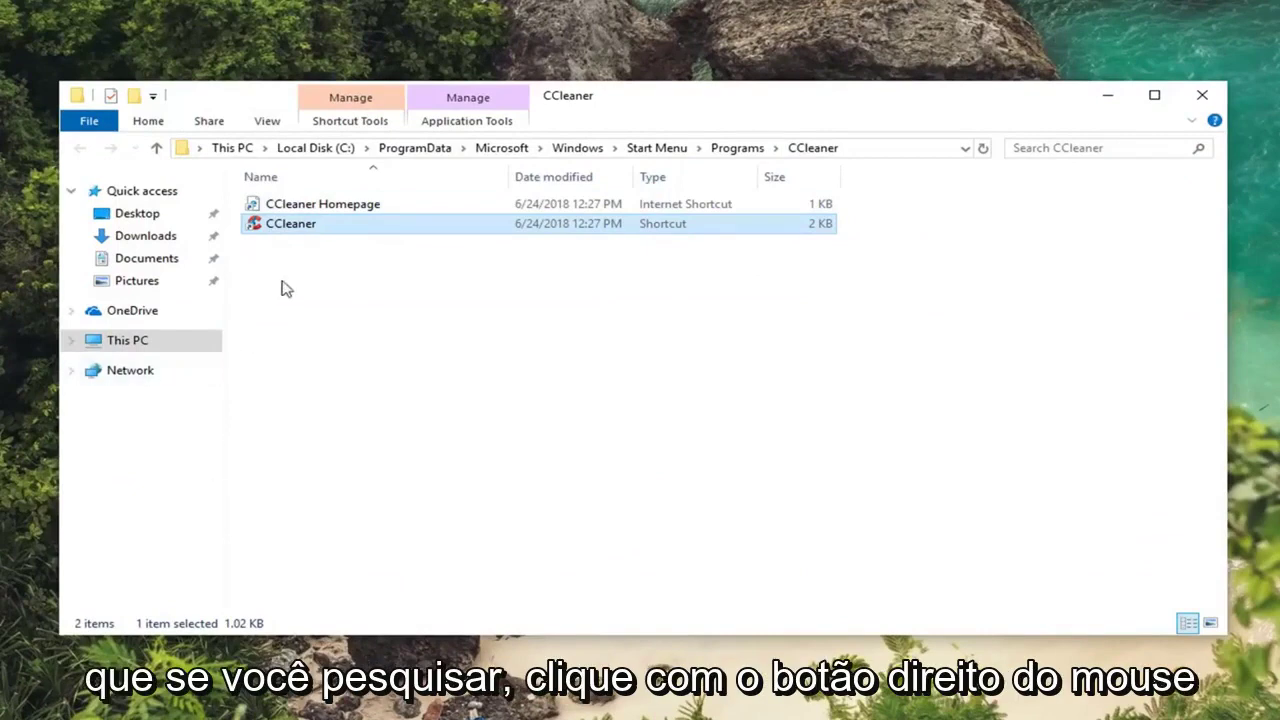
# In the CCleaner shortcut's Properties, enable compatibility mode for Windows 8
pyautogui.rightClick(285, 230)
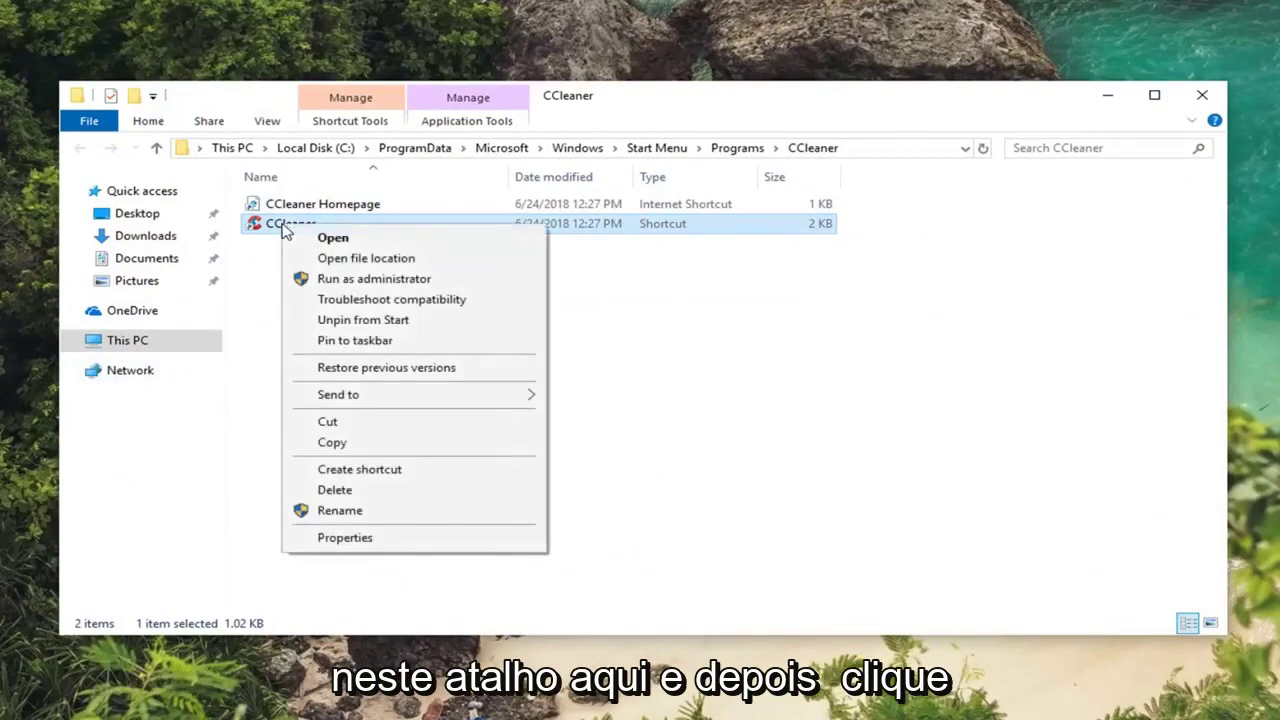
pyautogui.click(348, 538)
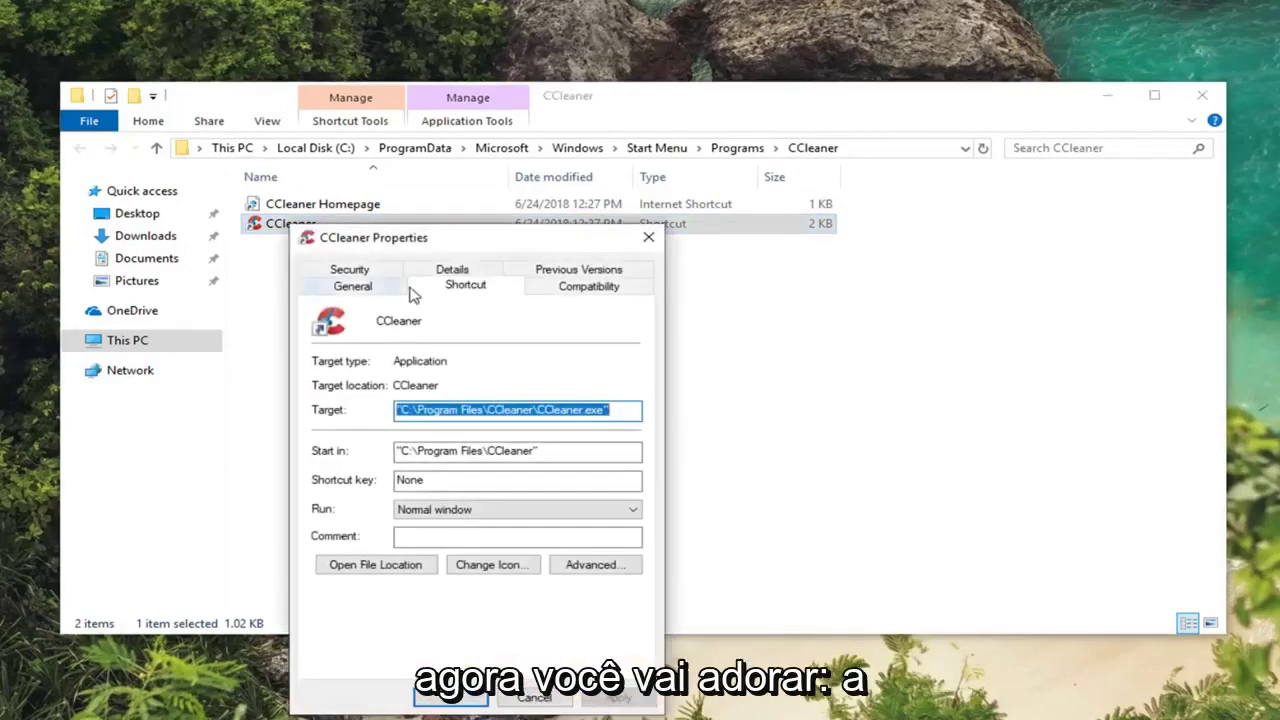
pyautogui.moveTo(420, 243); pyautogui.dragTo(484, 126)
pyautogui.click(640, 176)
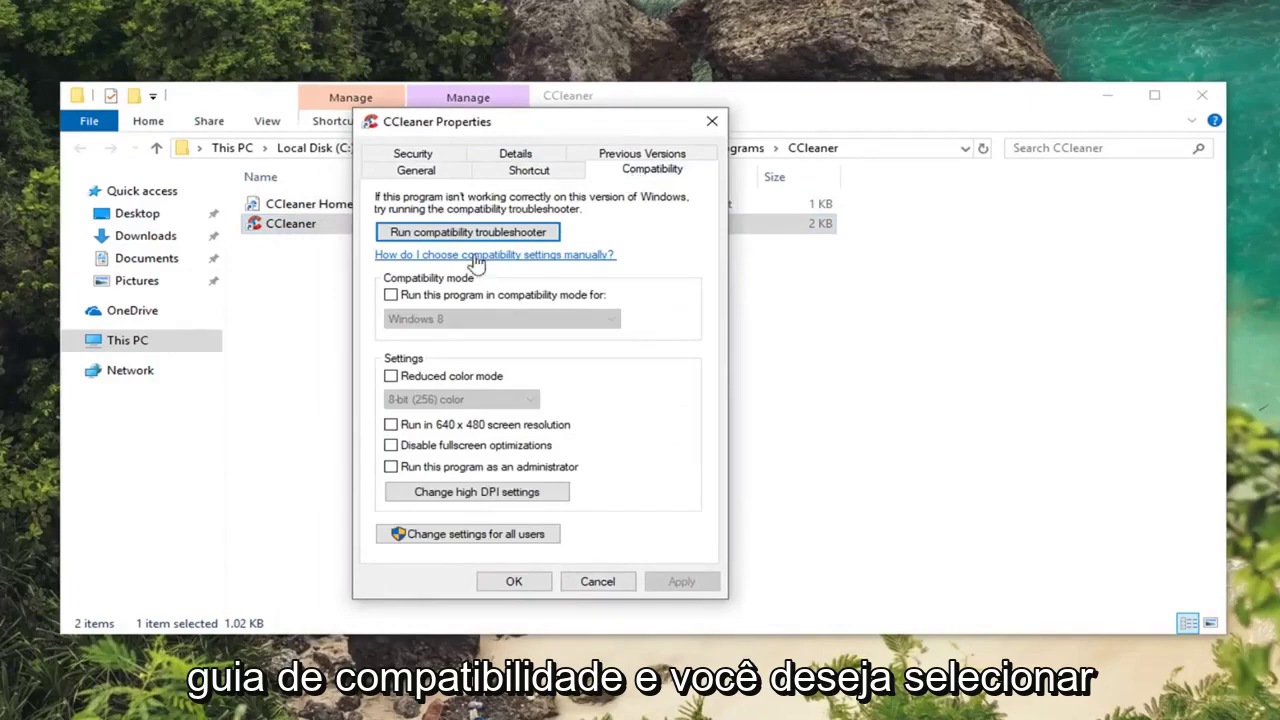
pyautogui.click(402, 296)
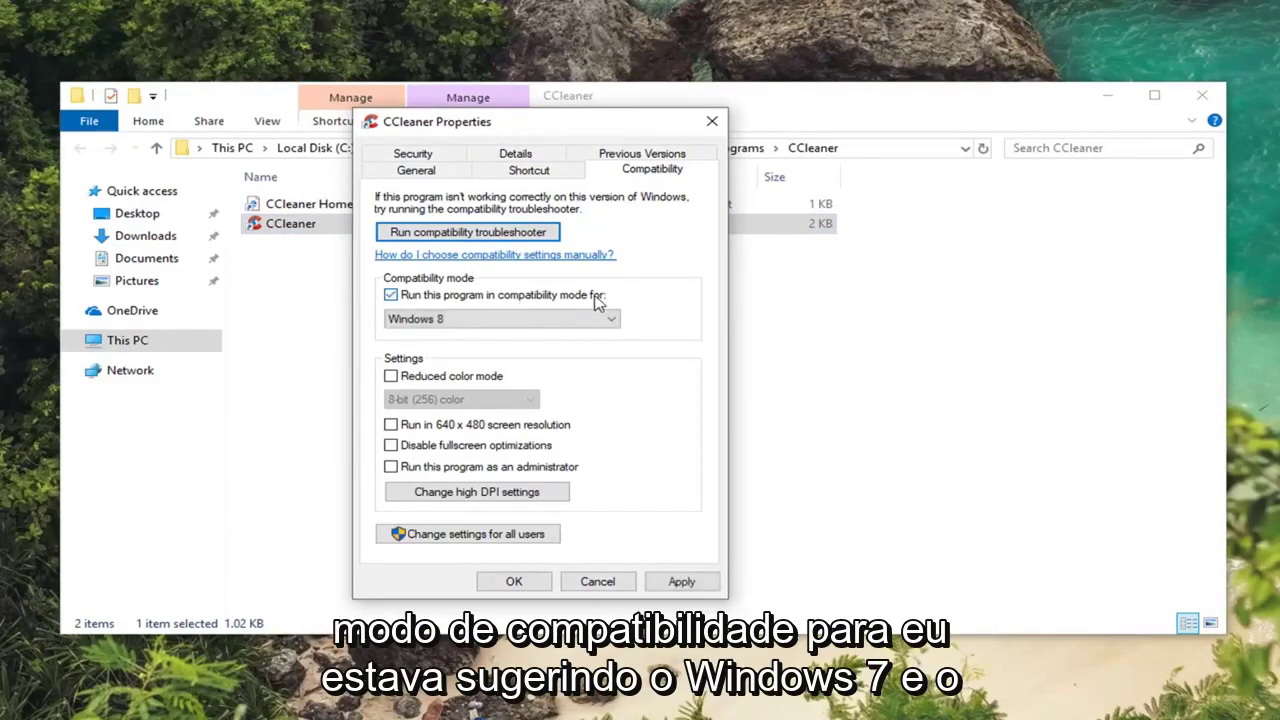
pyautogui.click(515, 318)
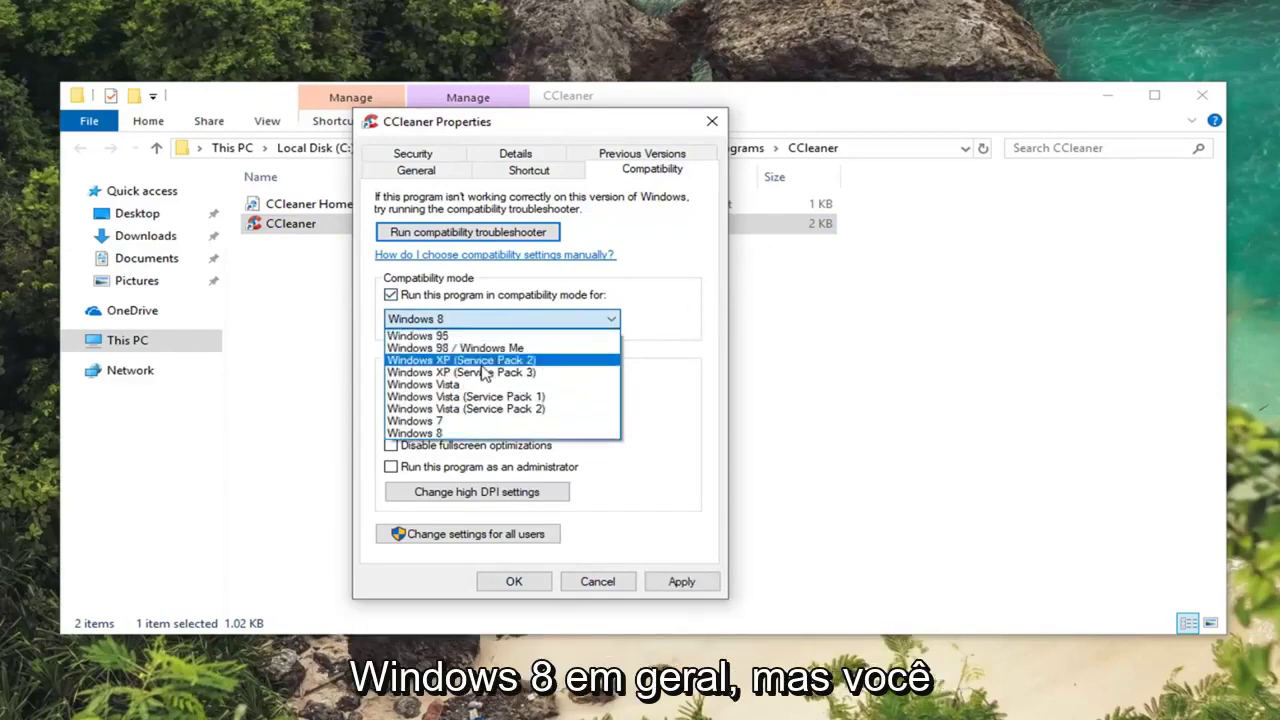
pyautogui.click(678, 302)
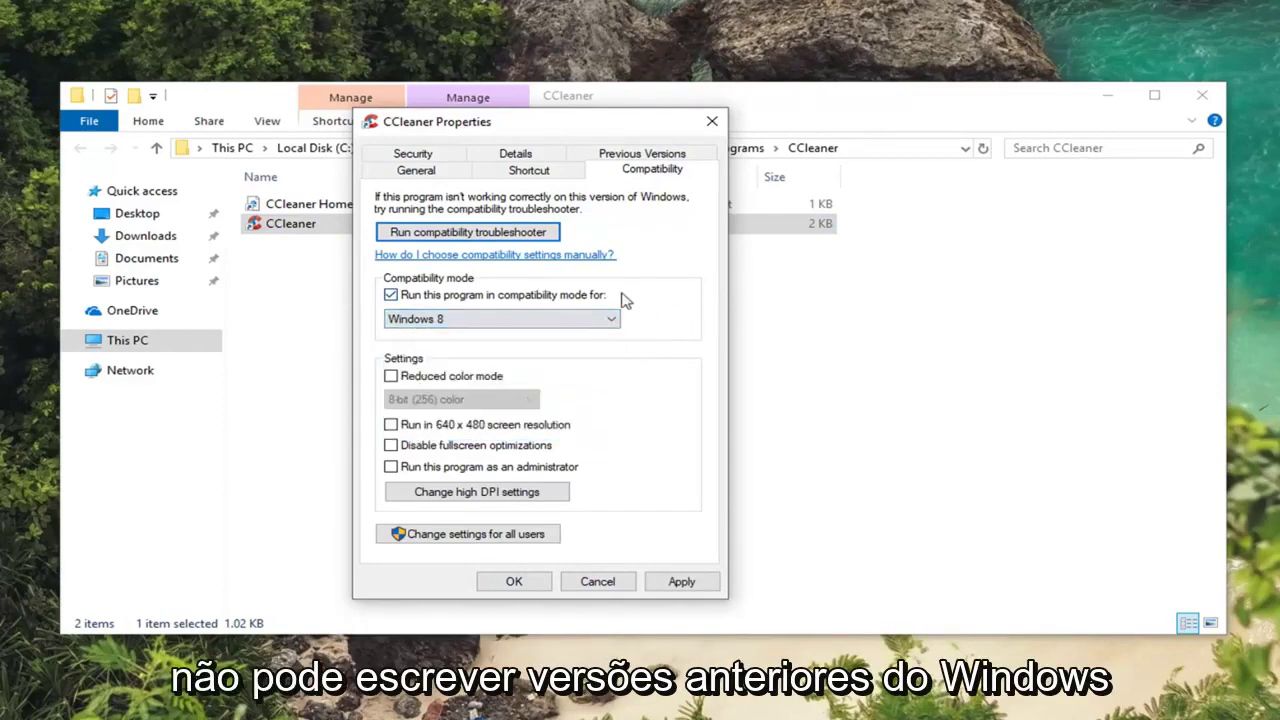
pyautogui.click(440, 326)
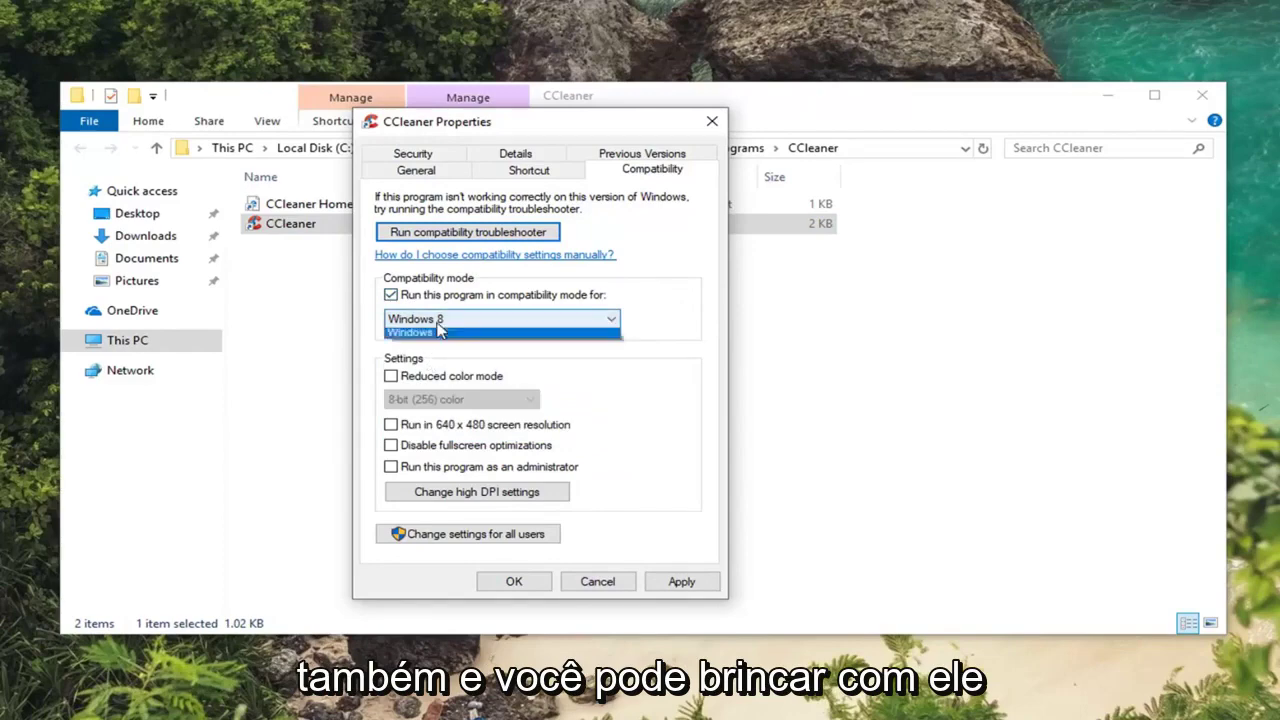
pyautogui.click(699, 320)
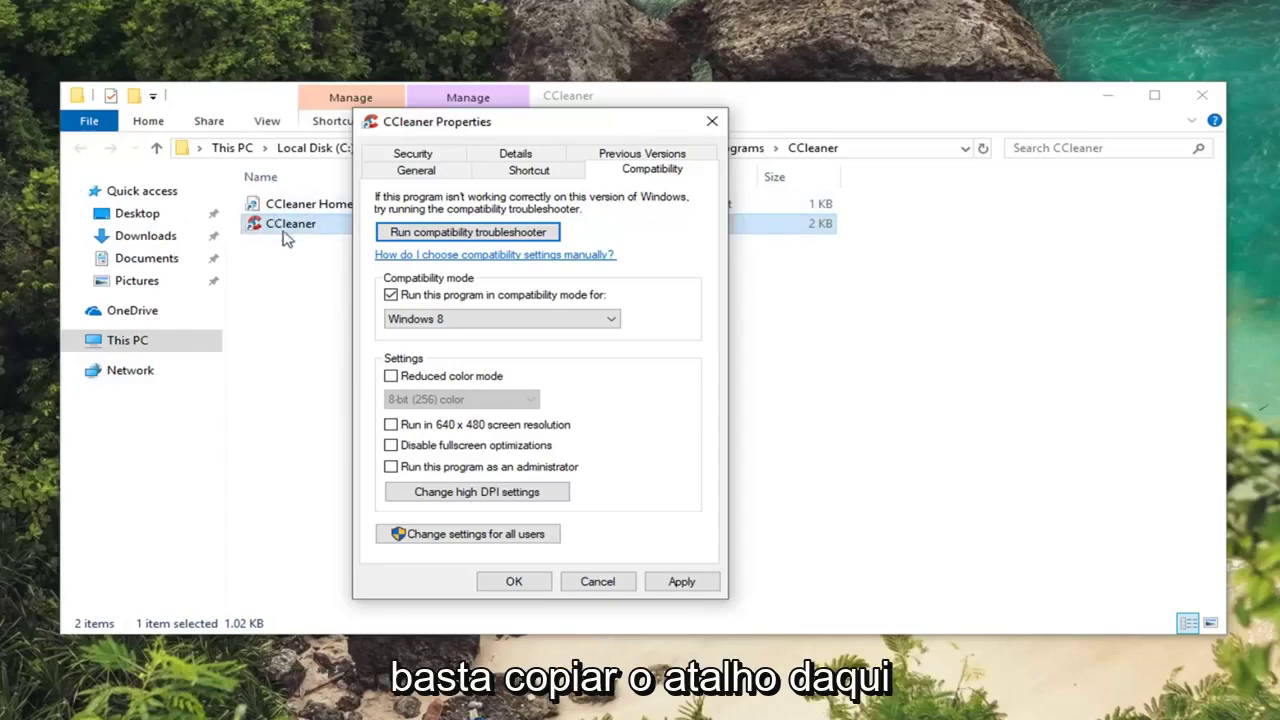
pyautogui.moveTo(500, 126); pyautogui.dragTo(722, 245)
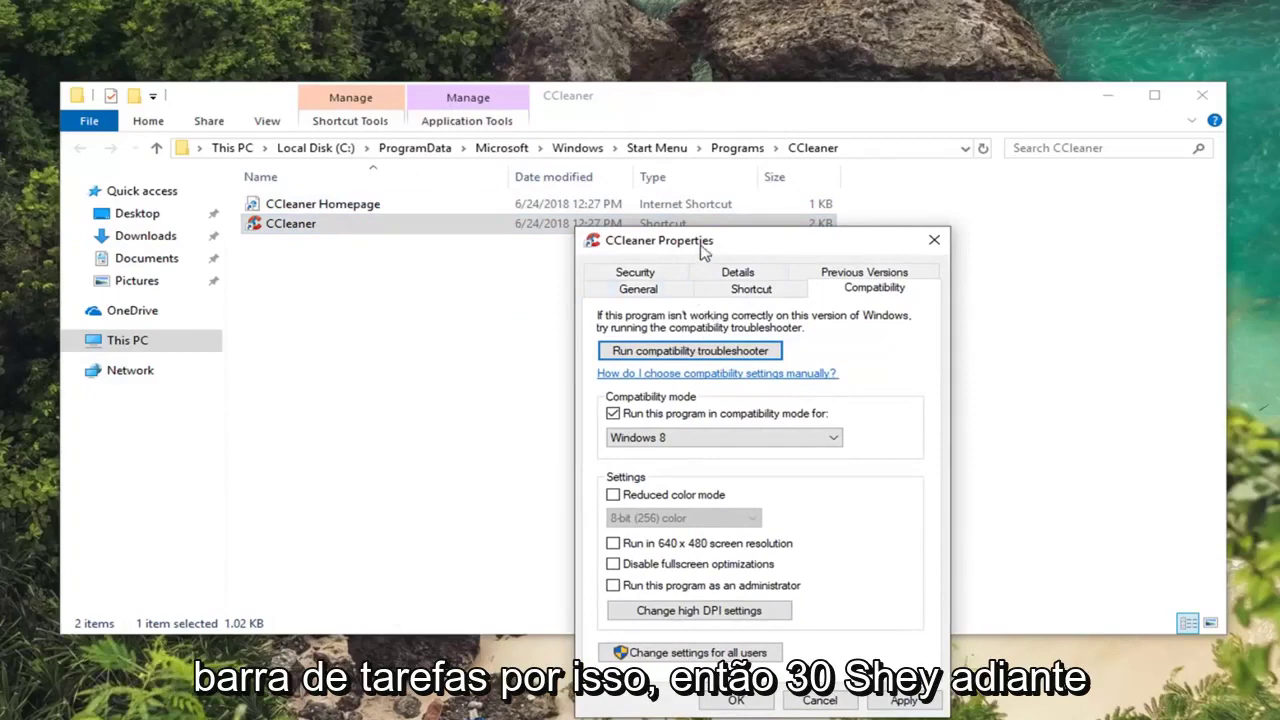
pyautogui.moveTo(703, 250); pyautogui.dragTo(525, 100)
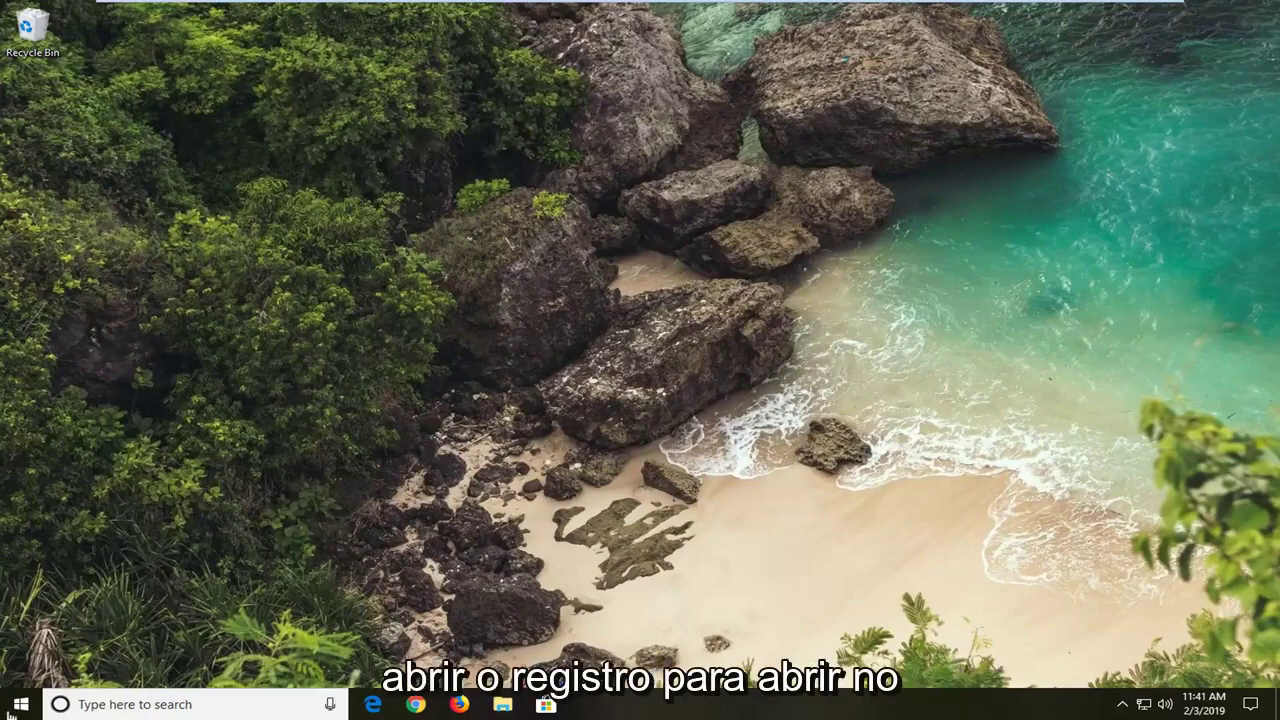
# Search for 'regedit' and run Registry Editor as administrator, approving the UAC prompt
pyautogui.click(20, 705)
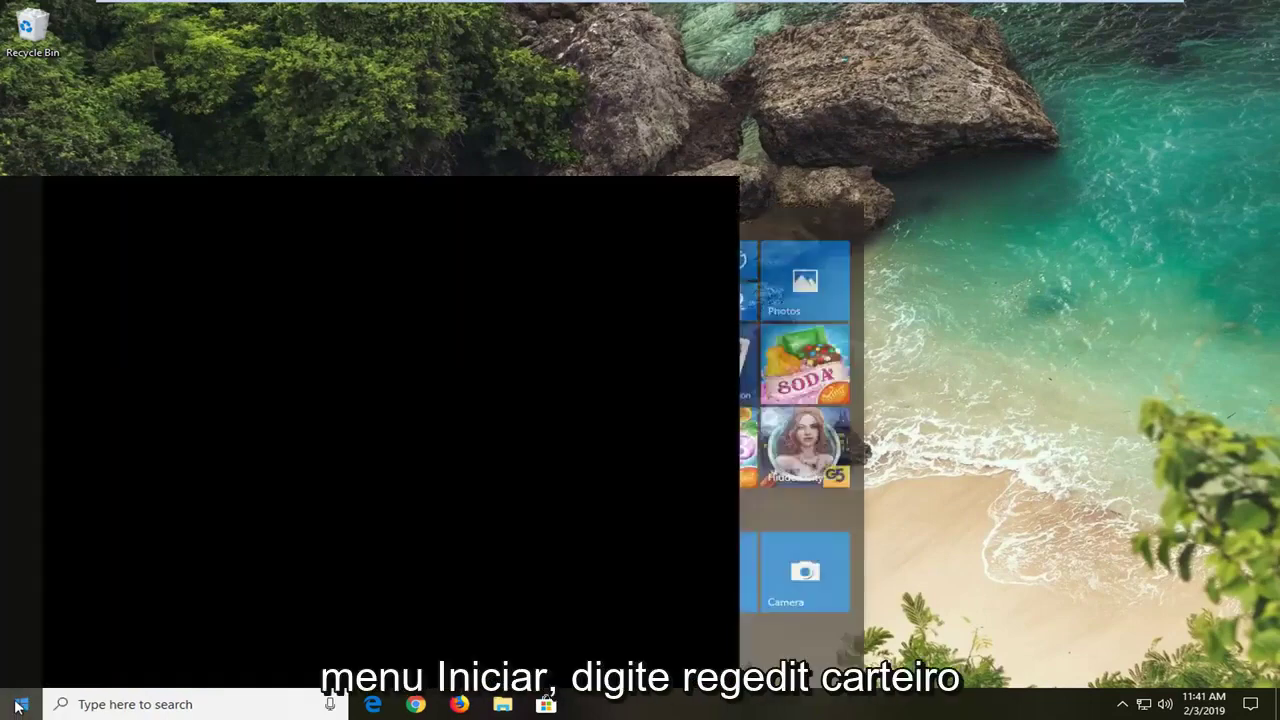
pyautogui.write('regedit')
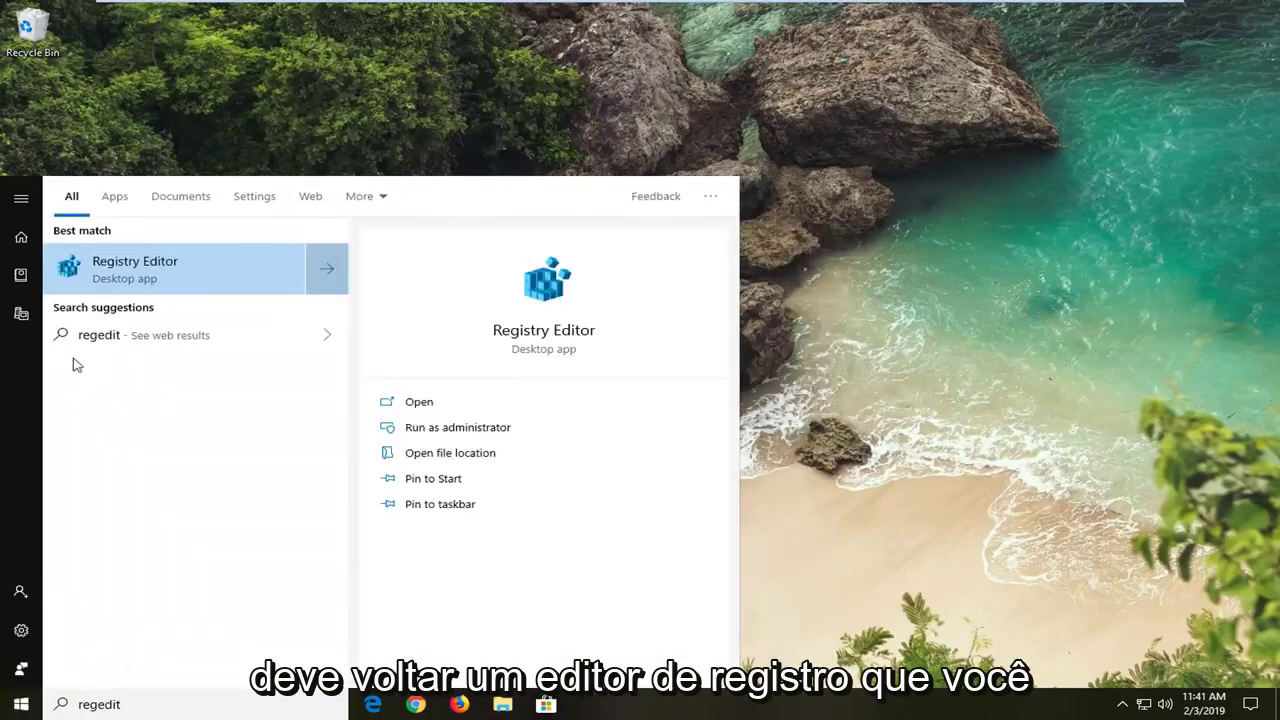
pyautogui.rightClick(134, 274)
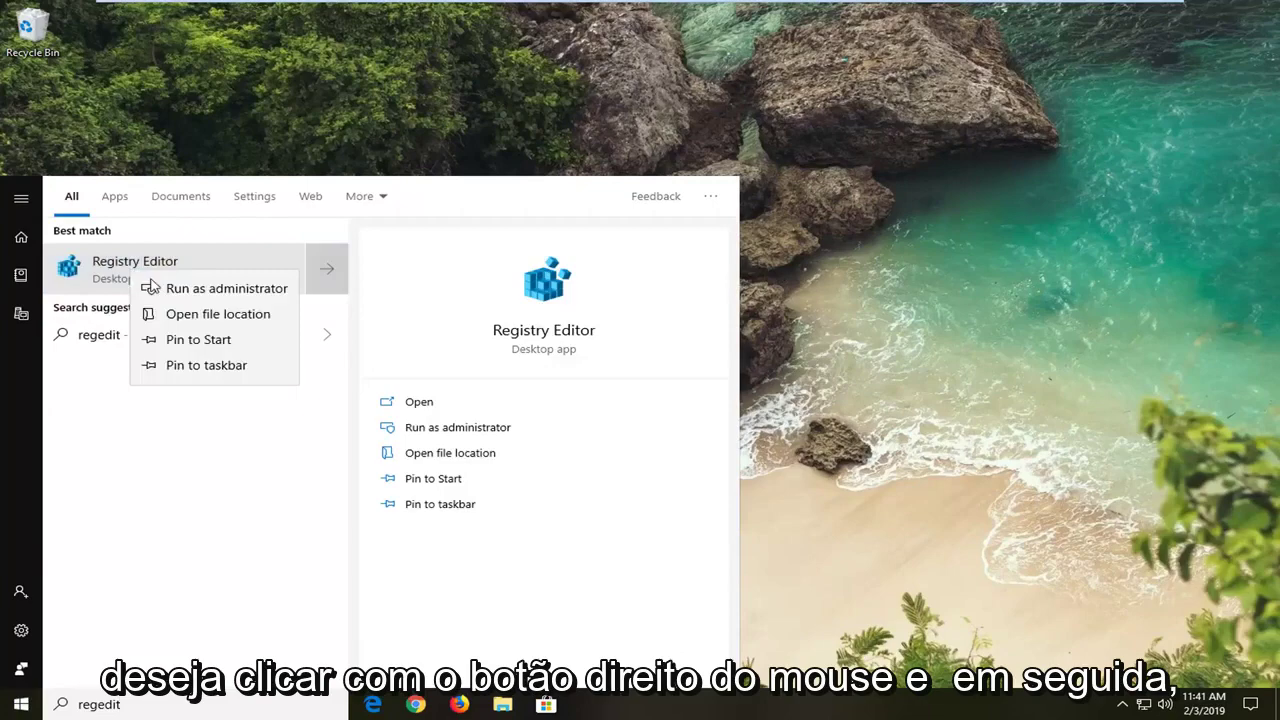
pyautogui.click(172, 290)
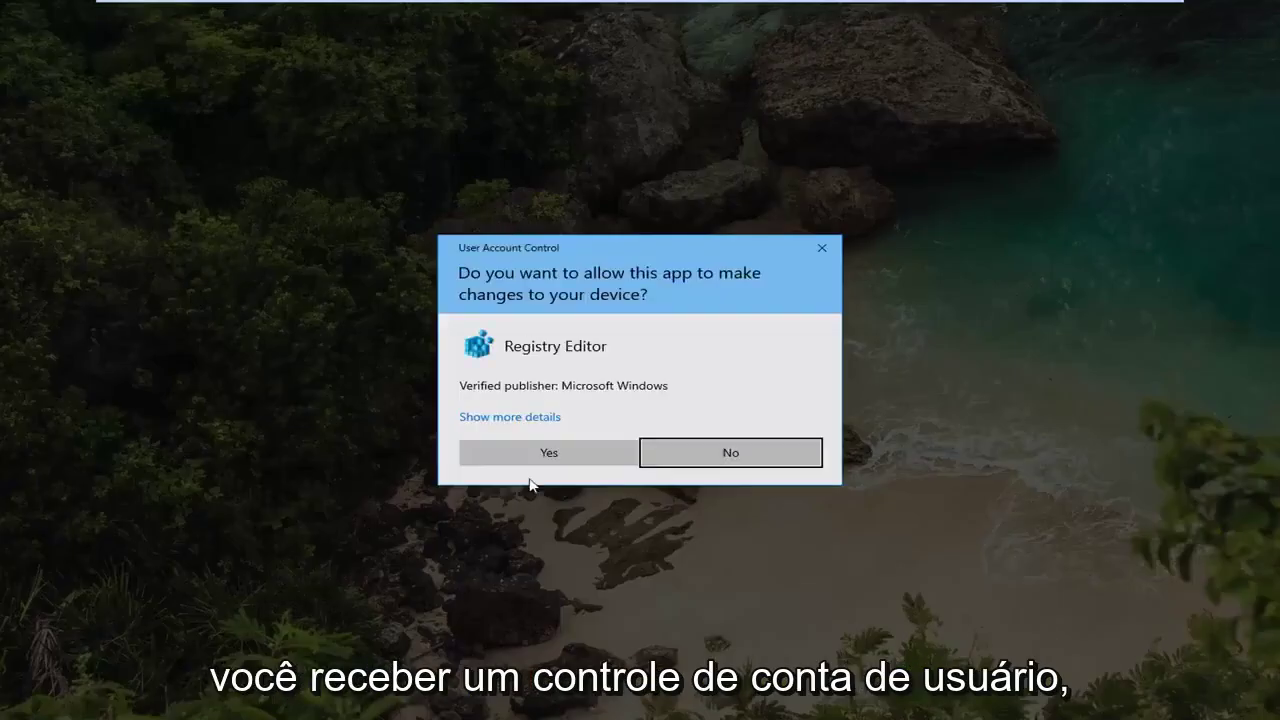
pyautogui.click(563, 464)
pyautogui.click(545, 462)
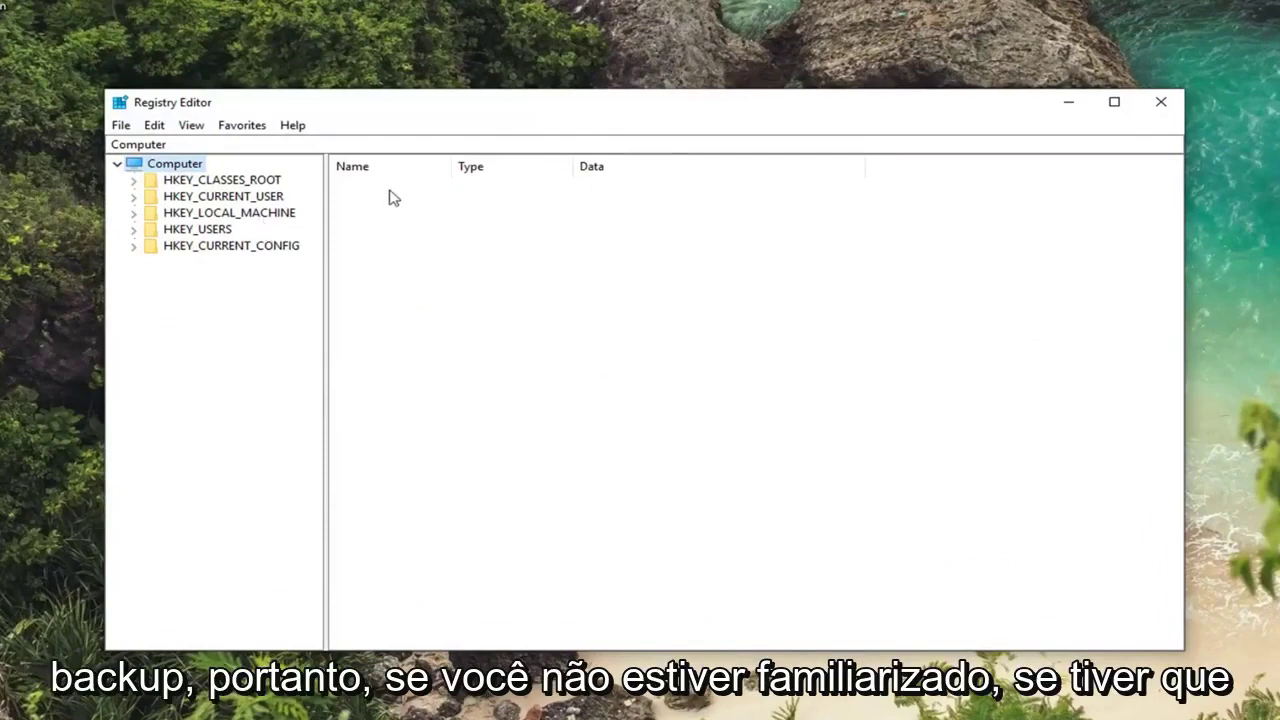
# Export the entire registry, range All, as a backup file in Documents
pyautogui.click(121, 128)
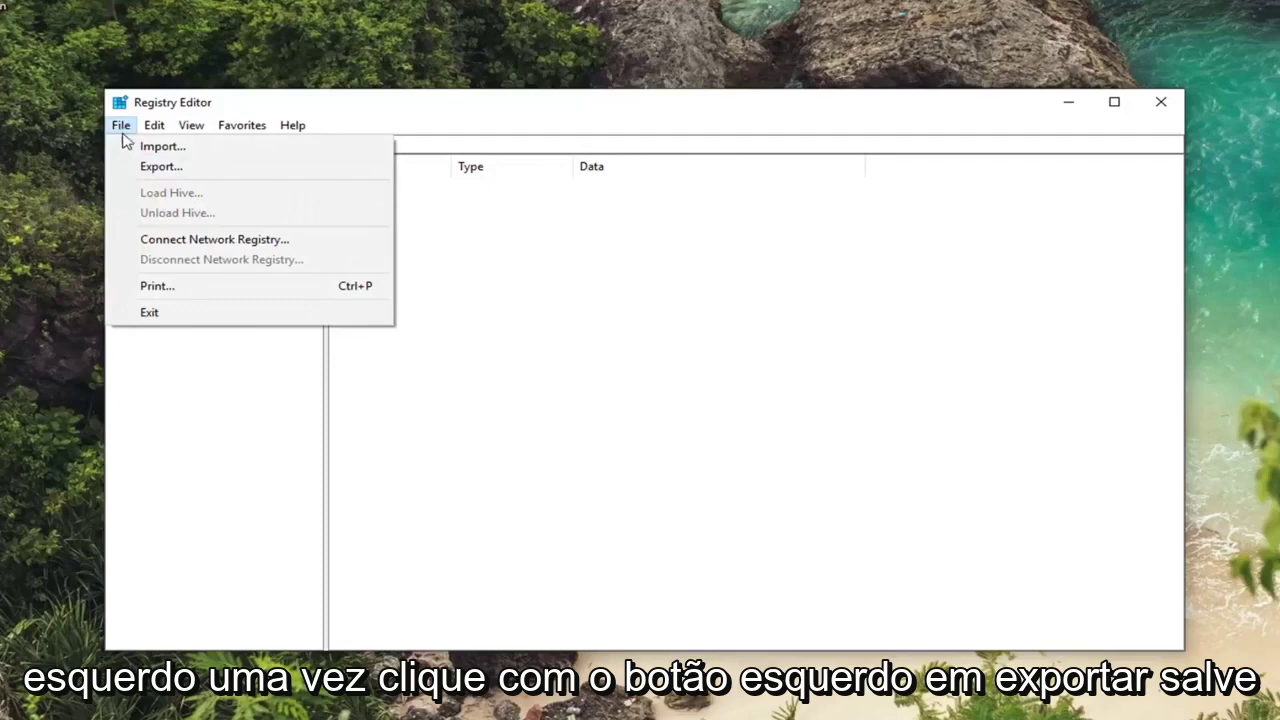
pyautogui.click(161, 166)
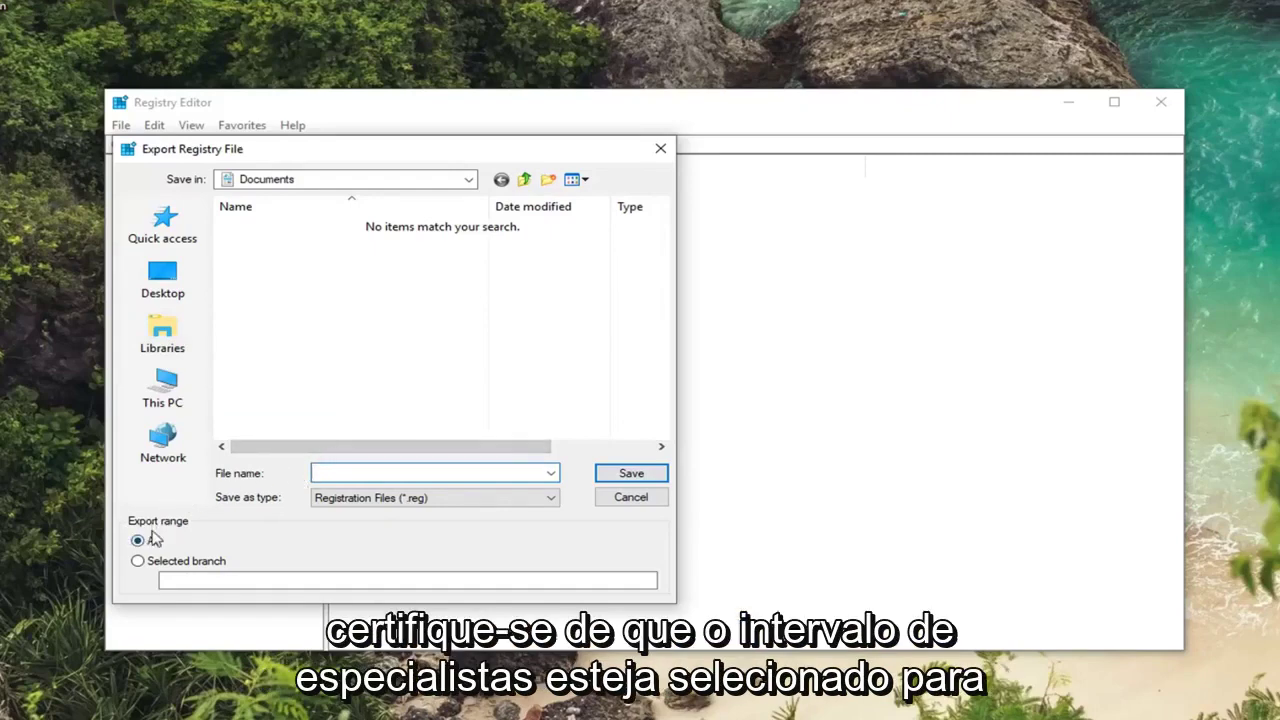
pyautogui.click(630, 497)
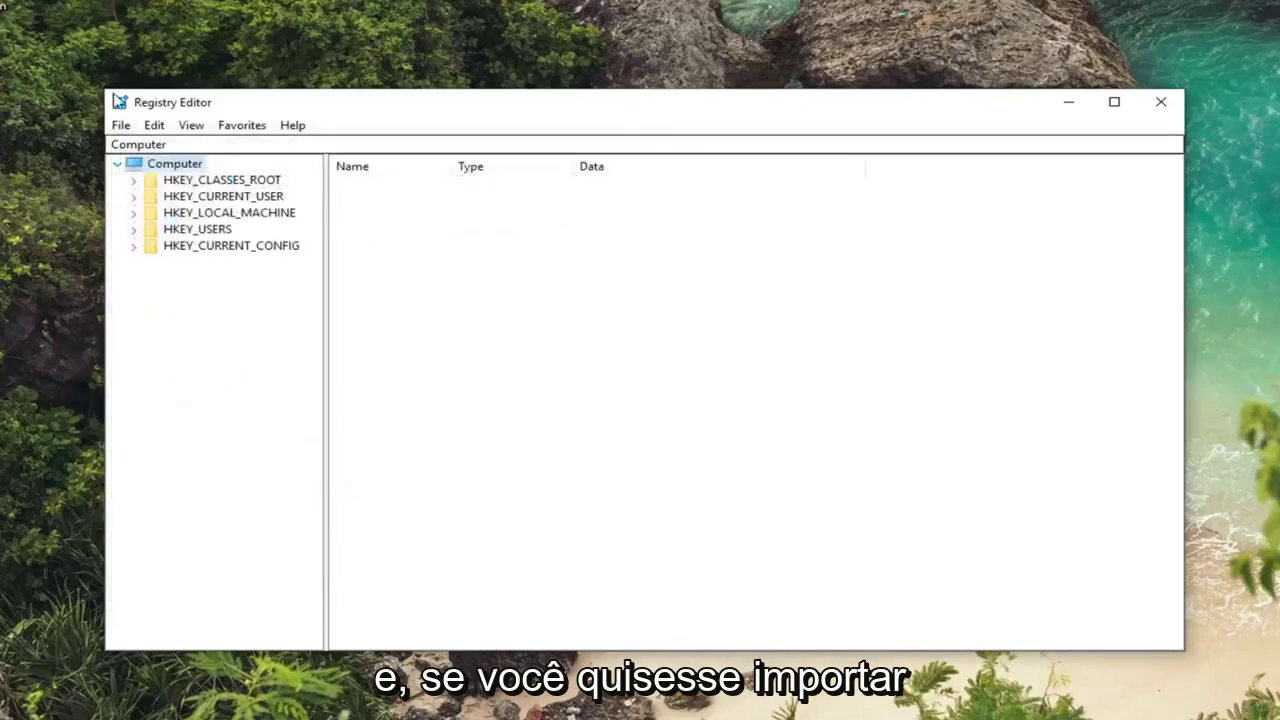
# Open the registry Import dialog and cancel it without importing anything
pyautogui.click(121, 125)
pyautogui.click(145, 147)
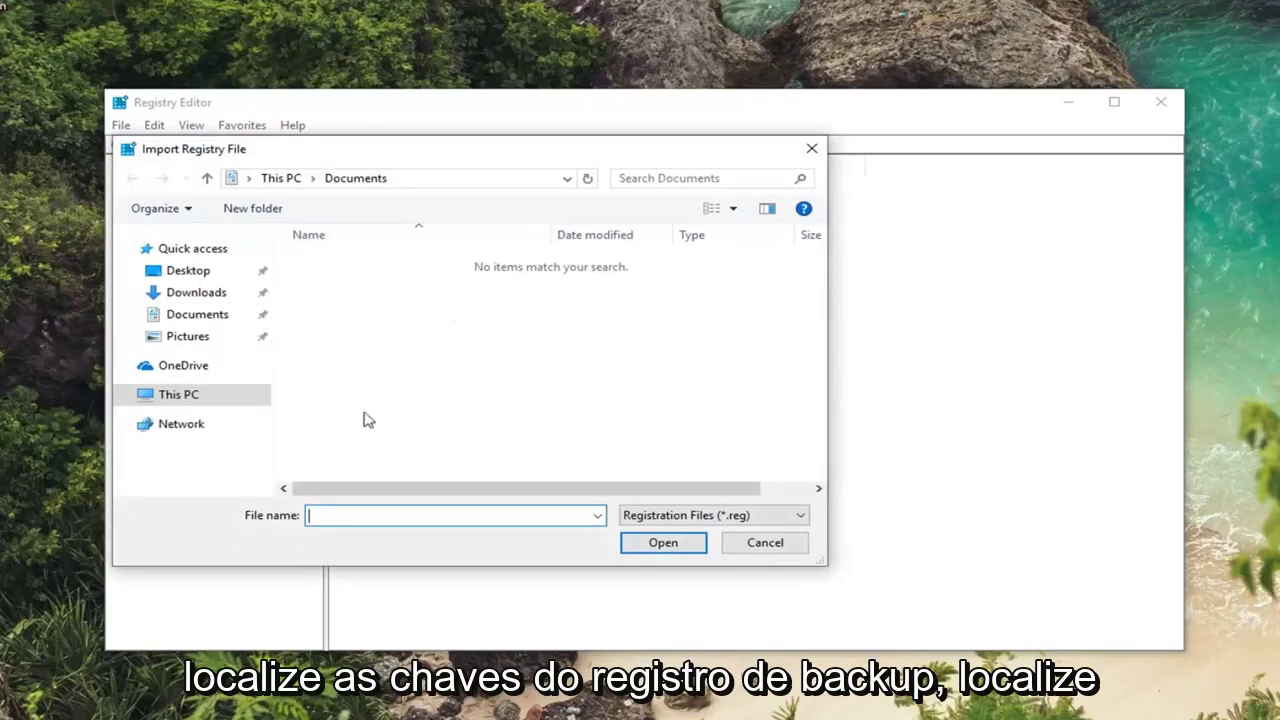
pyautogui.click(764, 543)
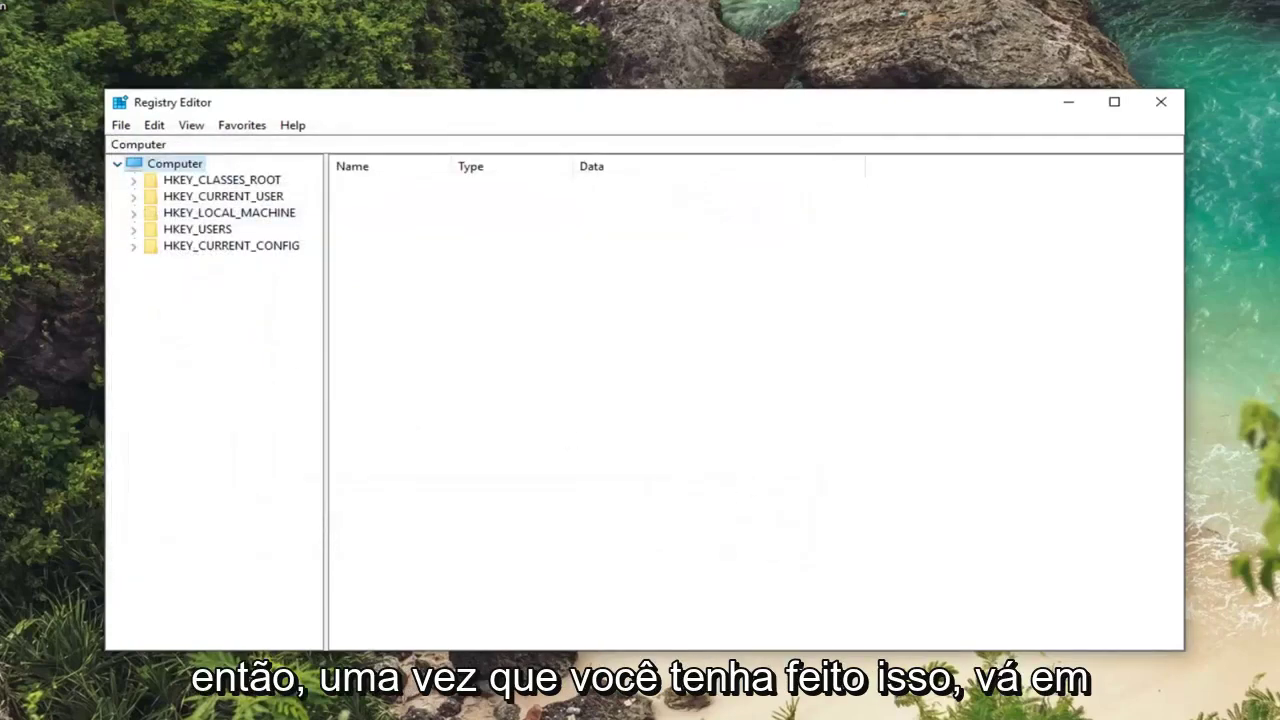
# Expand HKEY_LOCAL_MACHINE, SOFTWARE and Microsoft in the registry key tree
pyautogui.click(185, 218)
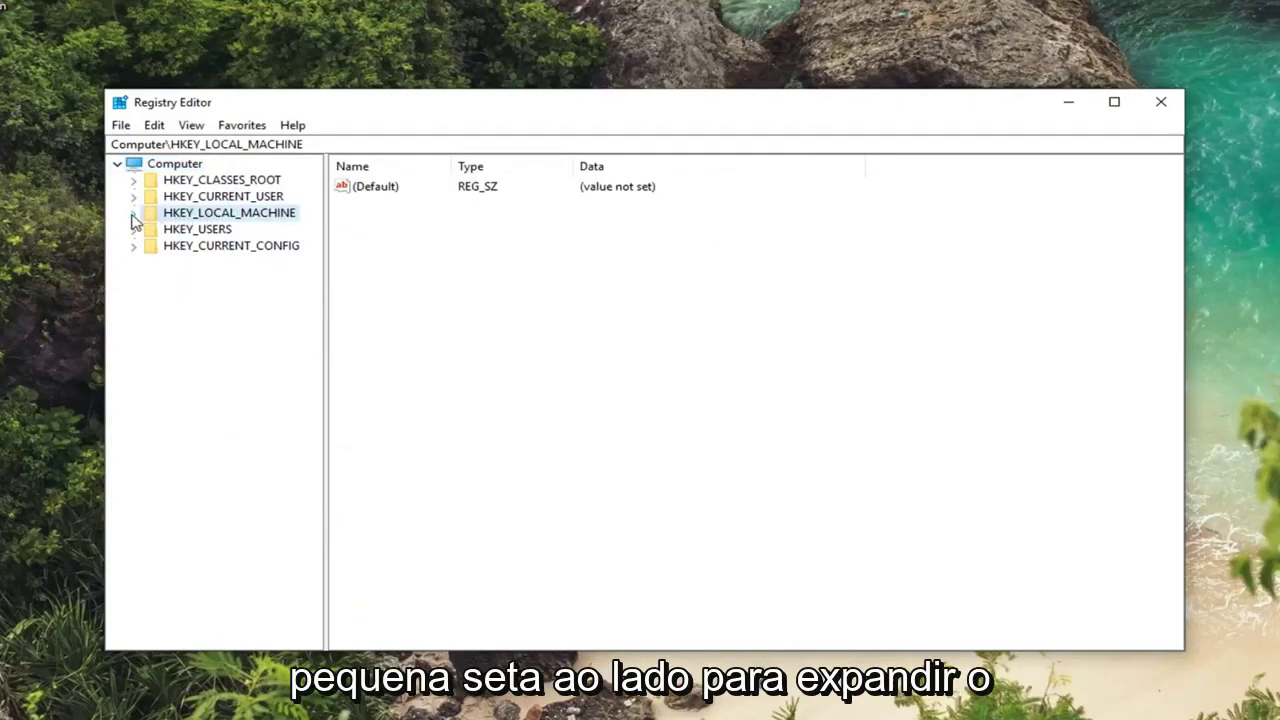
pyautogui.click(134, 215)
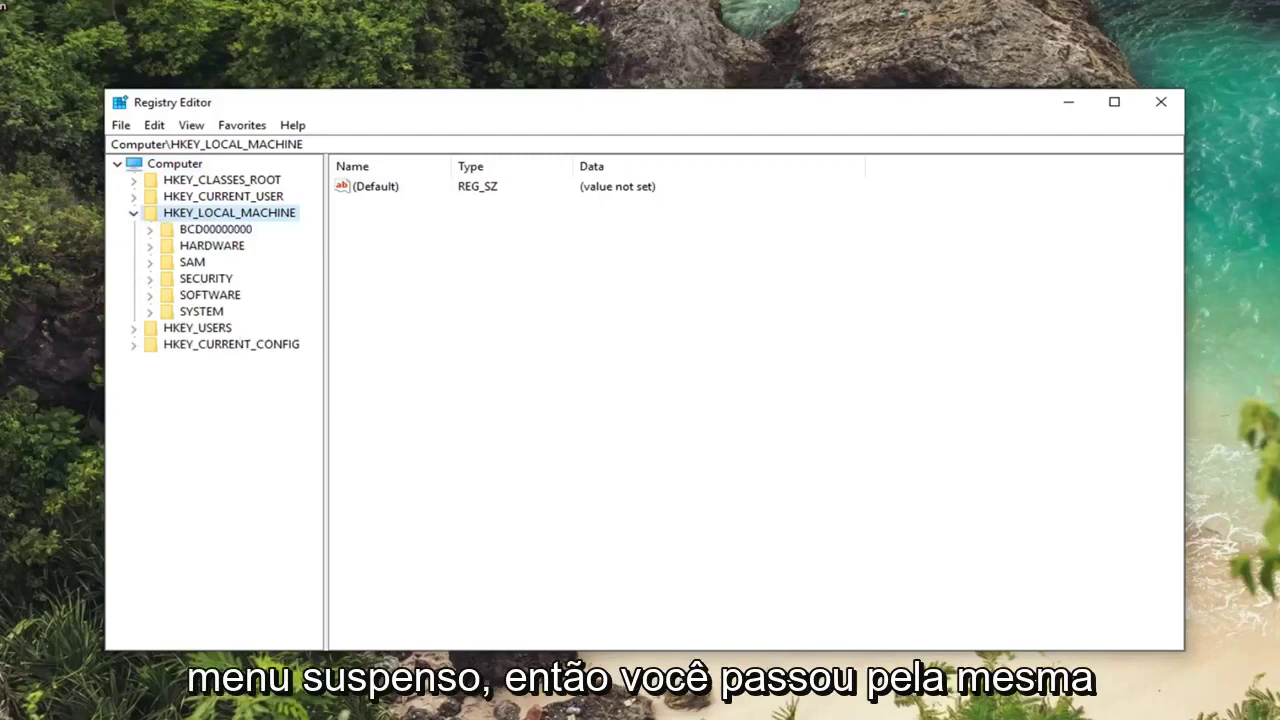
pyautogui.click(190, 295)
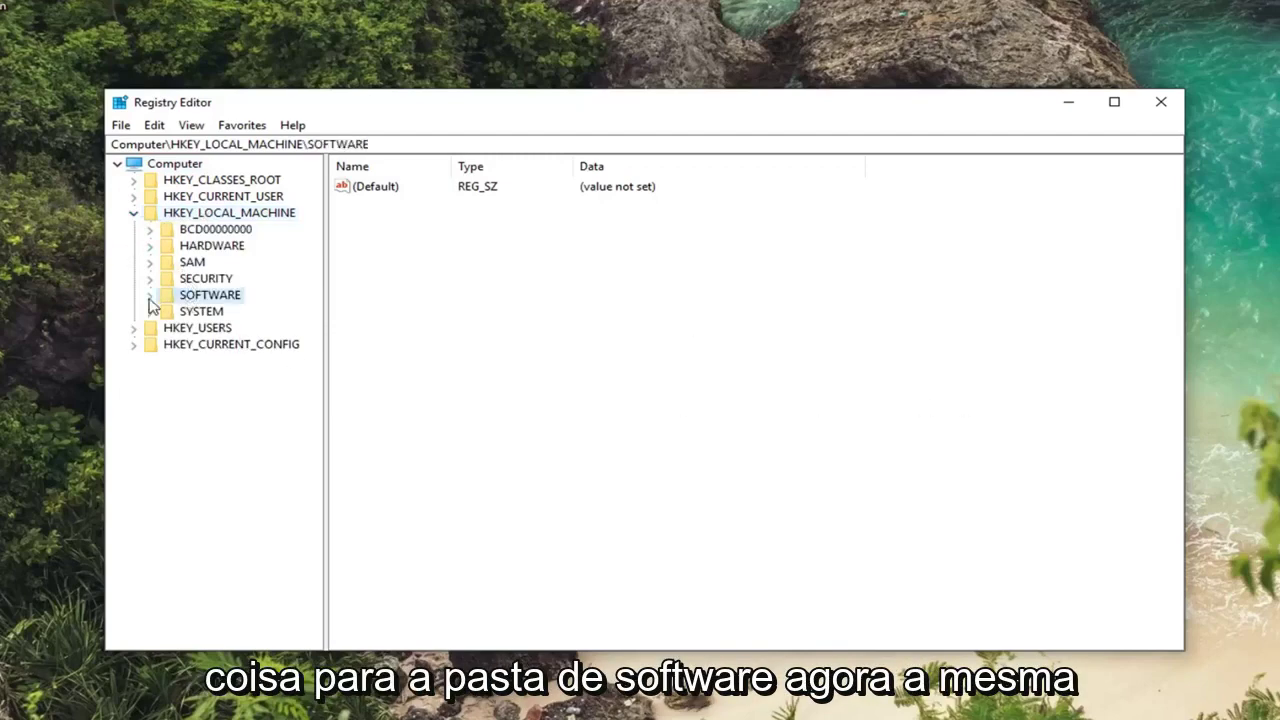
pyautogui.click(150, 297)
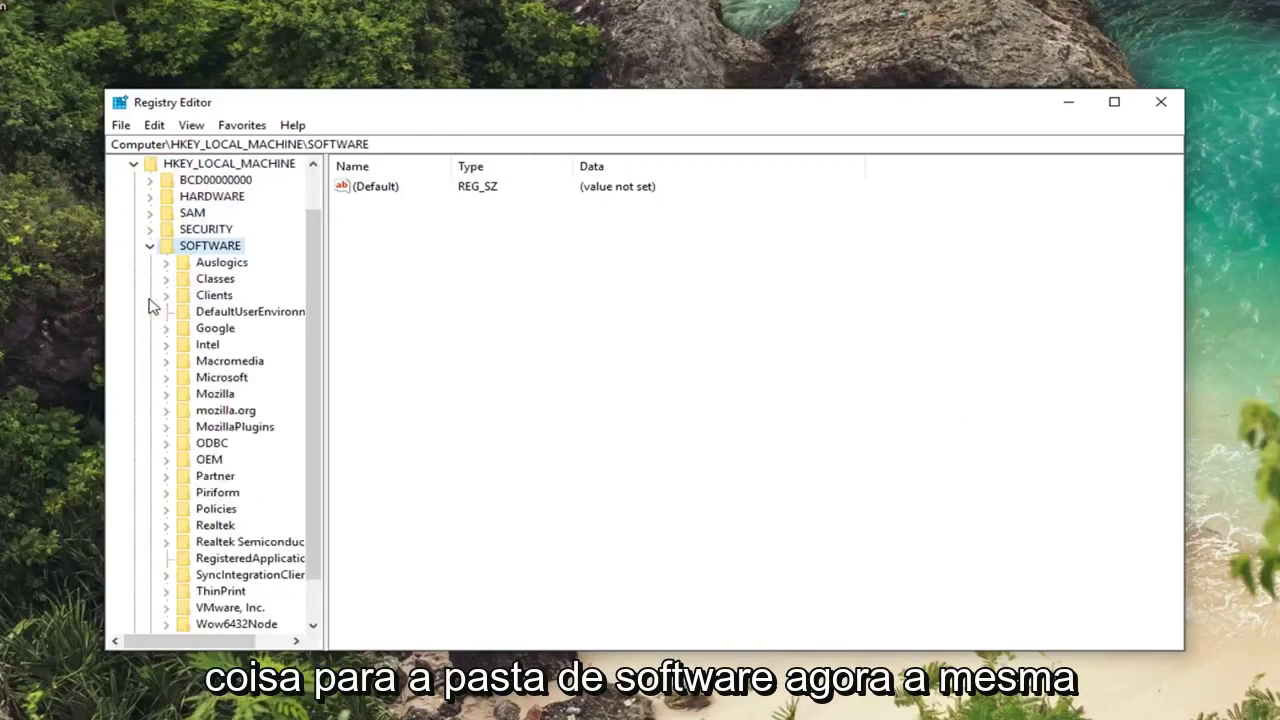
pyautogui.scroll(-1, 171, 329)
pyautogui.click(201, 330)
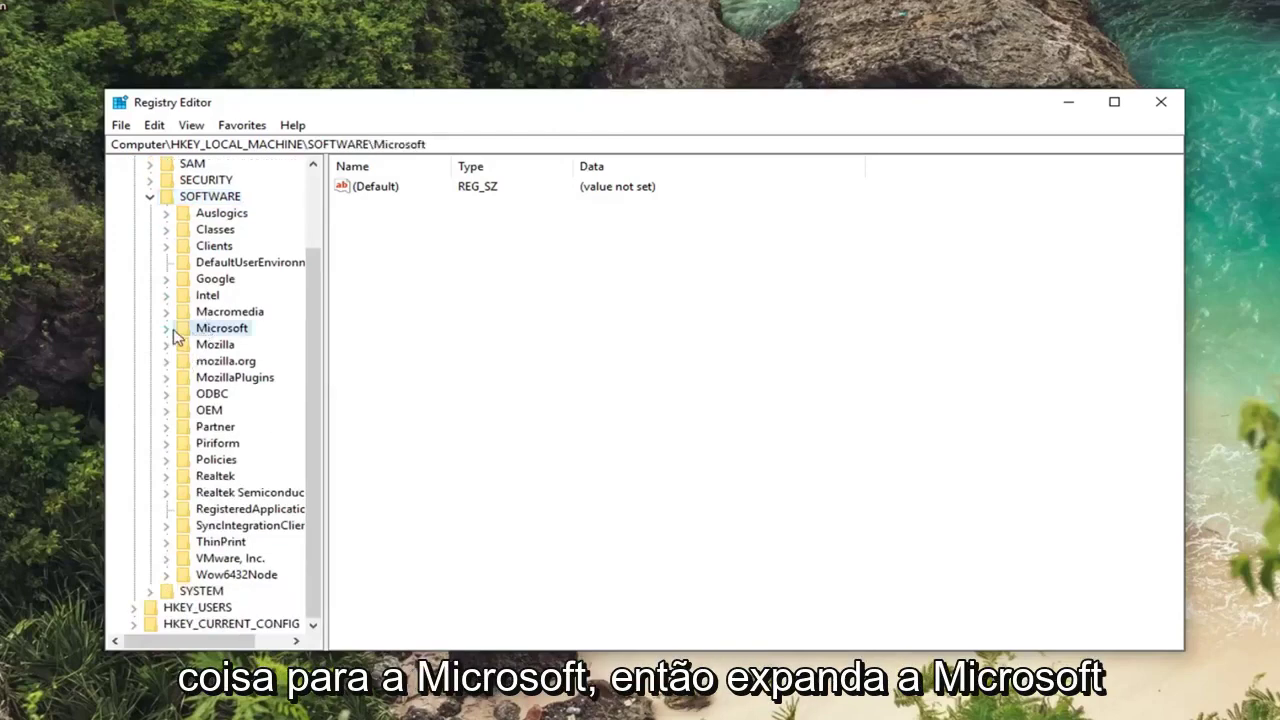
# Widen the key tree pane and expand Windows NT and its CurrentVersion subkey
pyautogui.moveTo(325, 296); pyautogui.dragTo(502, 288)
pyautogui.scroll(-8, 260, 408)
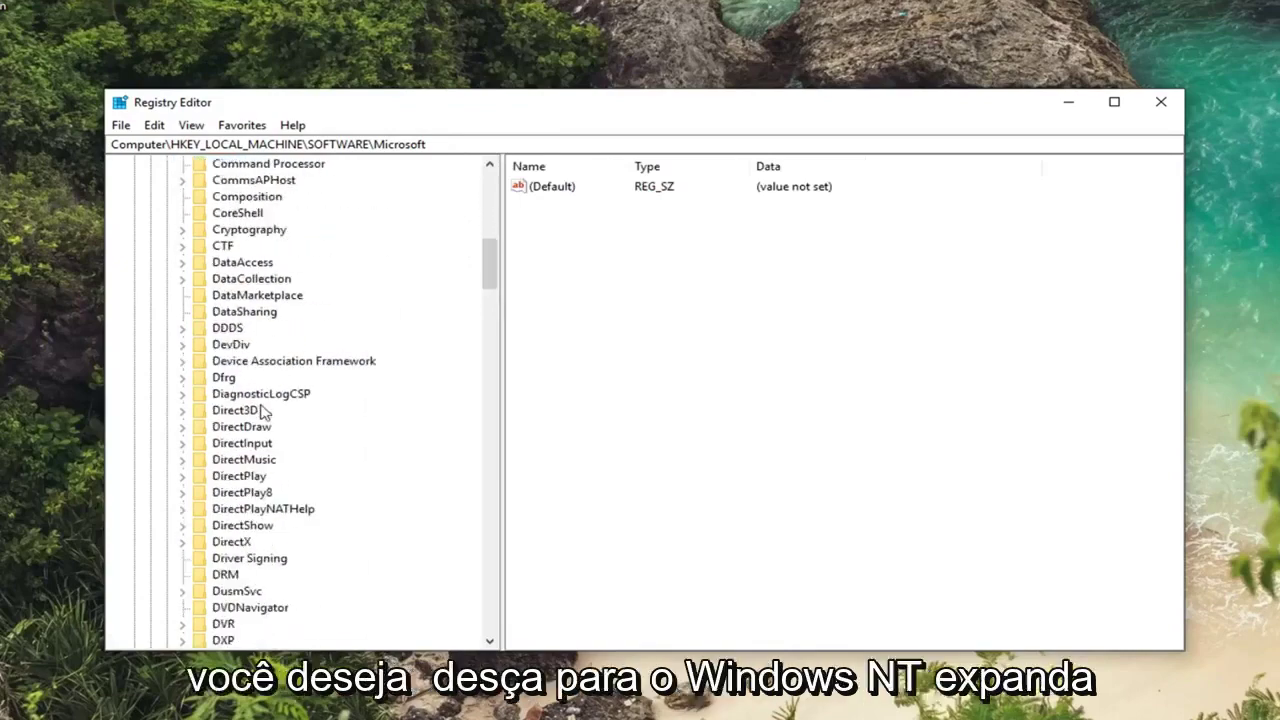
pyautogui.scroll(-10, 263, 408)
pyautogui.scroll(-7, 266, 409)
pyautogui.scroll(-5, 237, 458)
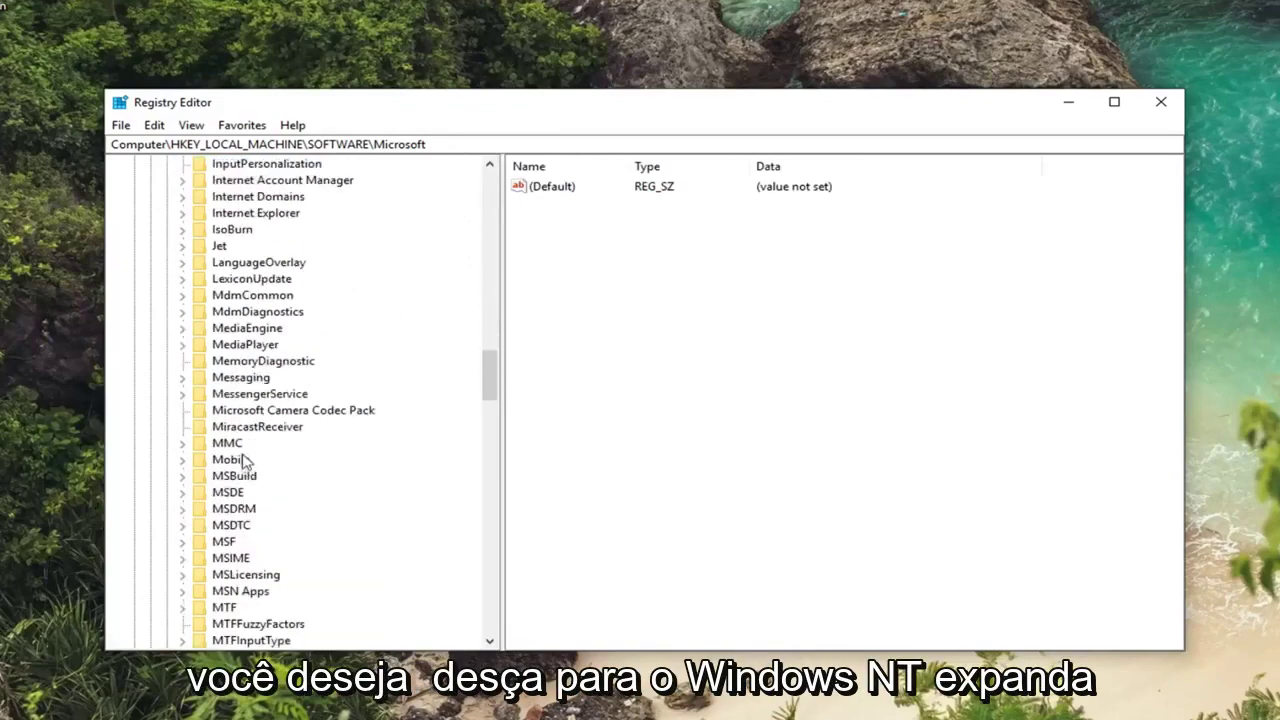
pyautogui.scroll(-9, 238, 460)
pyautogui.scroll(-16, 240, 463)
pyautogui.scroll(-8, 240, 462)
pyautogui.scroll(-3, 234, 470)
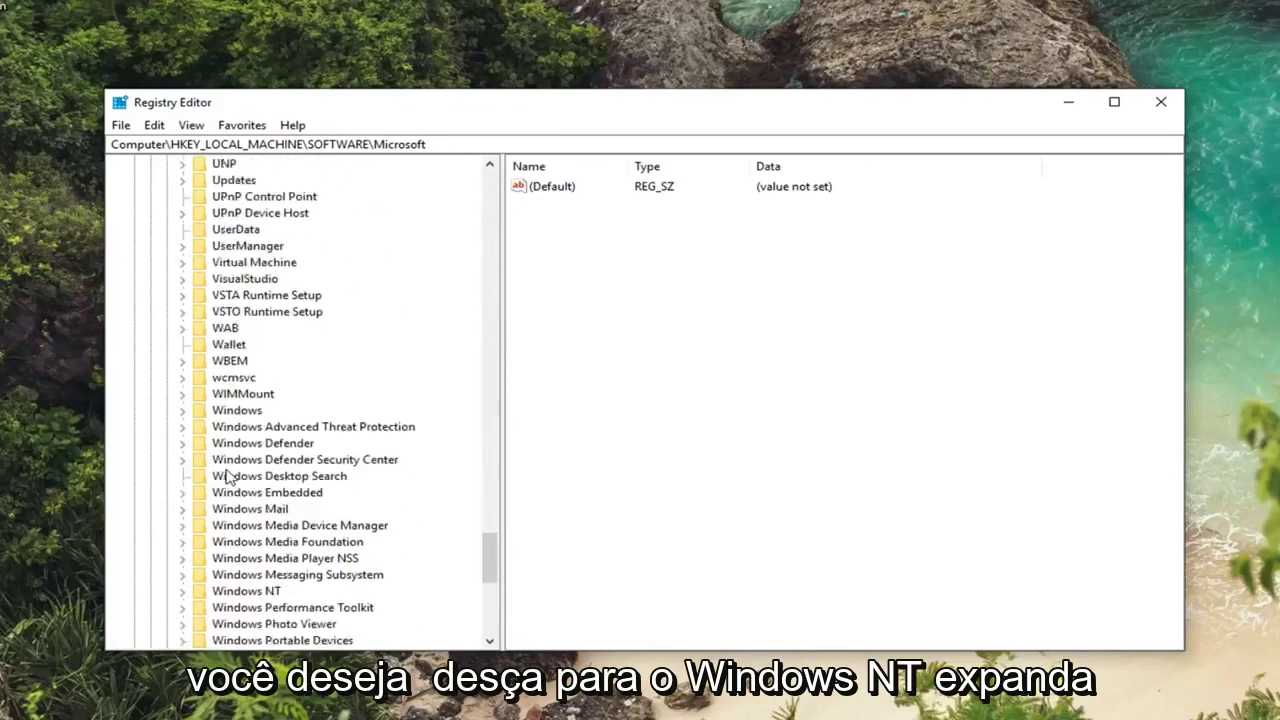
pyautogui.scroll(-2, 217, 480)
pyautogui.click(209, 497)
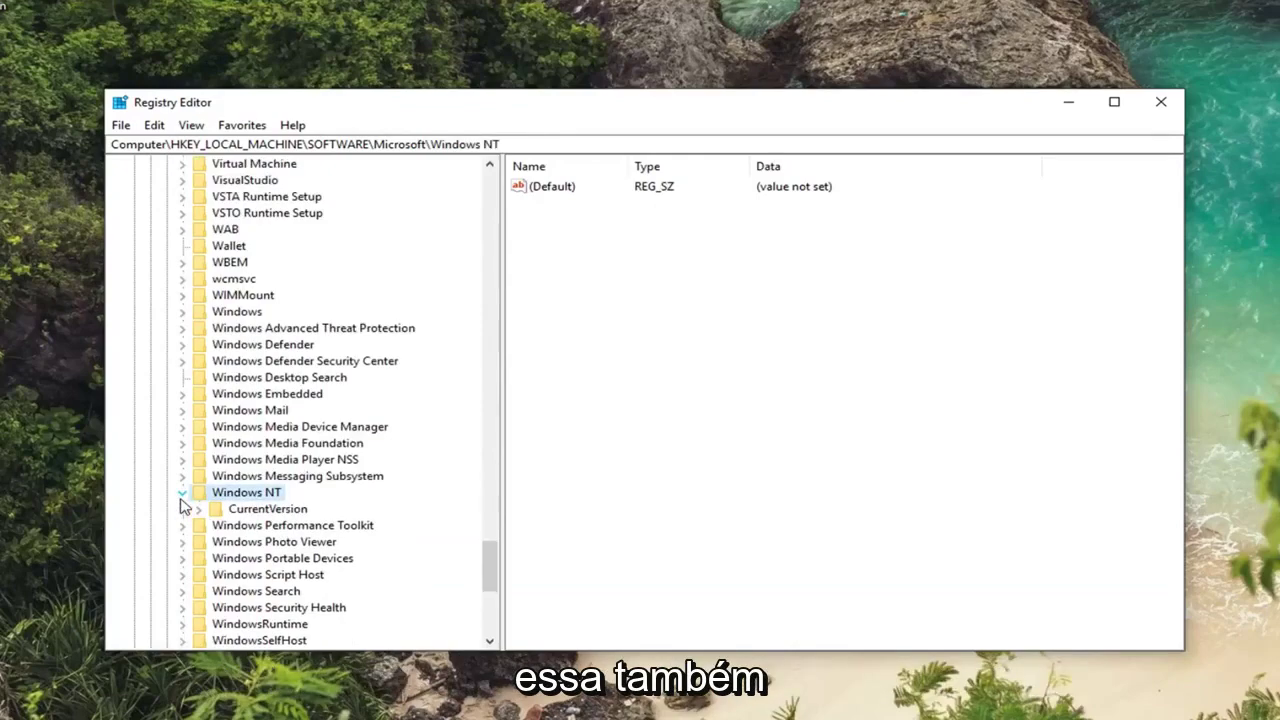
pyautogui.click(200, 510)
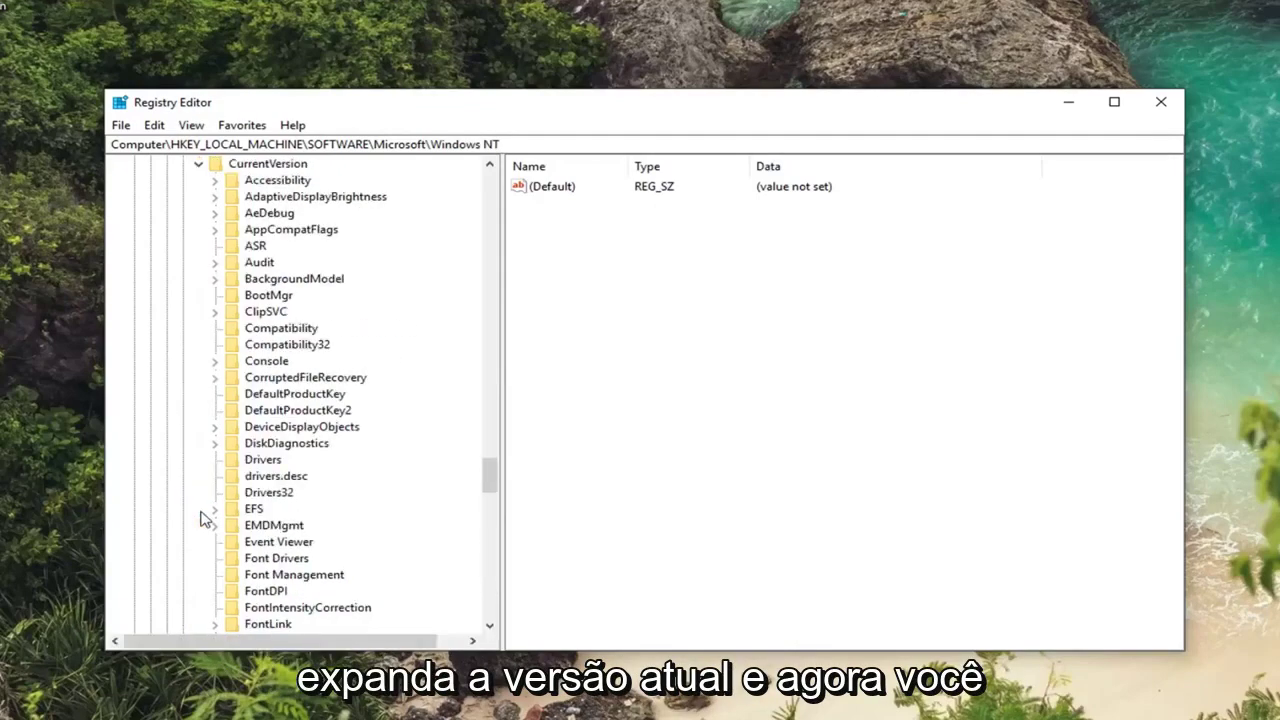
pyautogui.scroll(-9, 224, 503)
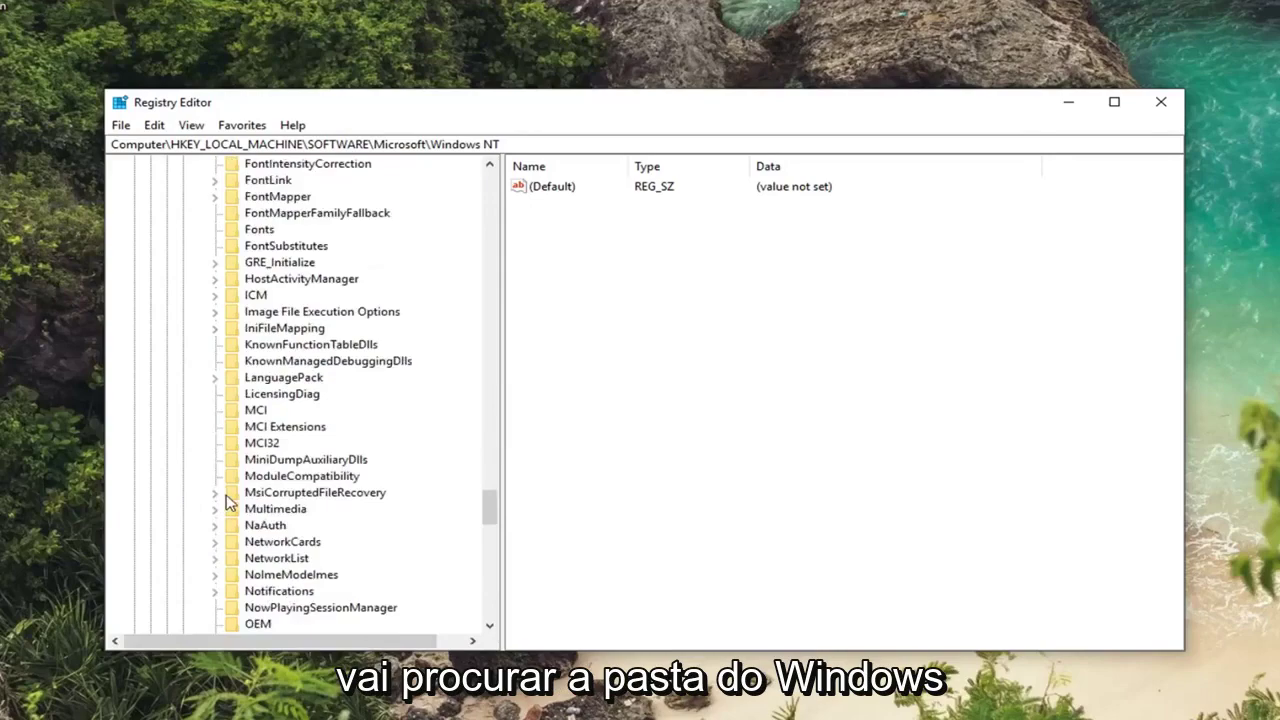
pyautogui.scroll(-5, 230, 505)
pyautogui.scroll(-2, 235, 510)
pyautogui.scroll(-6, 238, 512)
pyautogui.scroll(-4, 238, 512)
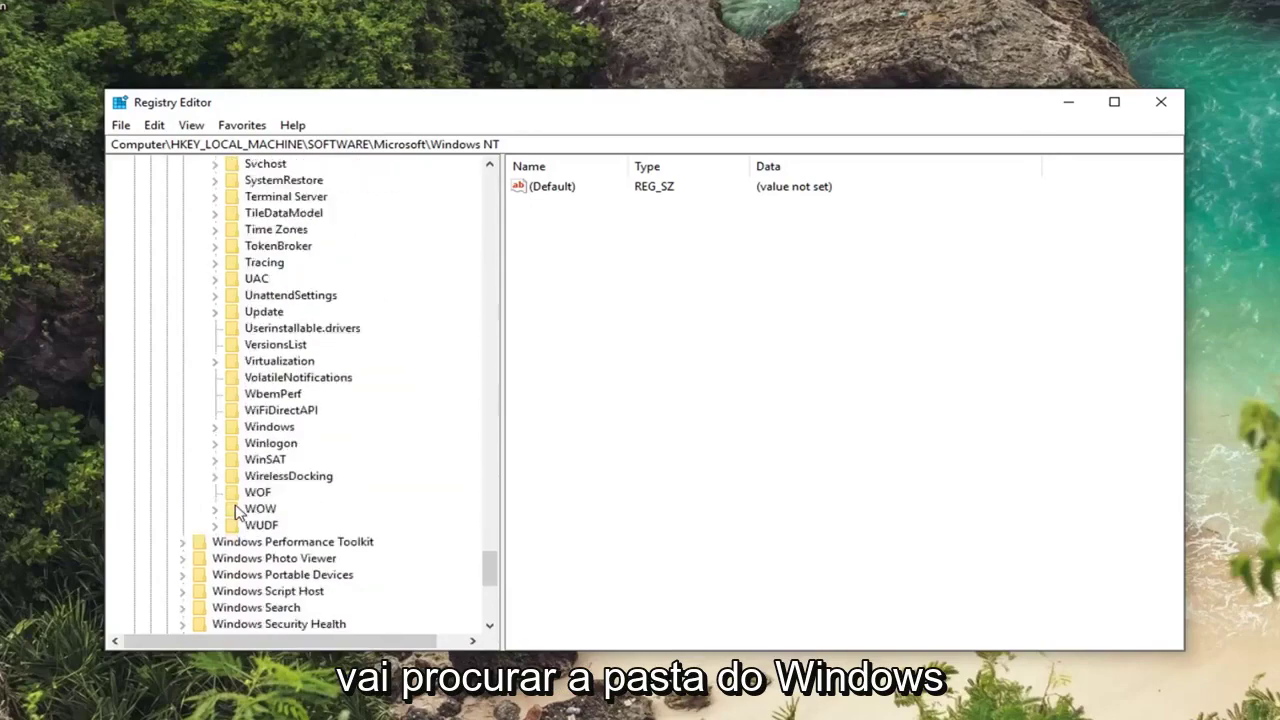
# Select the Windows key under CurrentVersion to list LoadAppInit_DLLs and its other values
pyautogui.click(268, 427)
pyautogui.scroll(2, 220, 470)
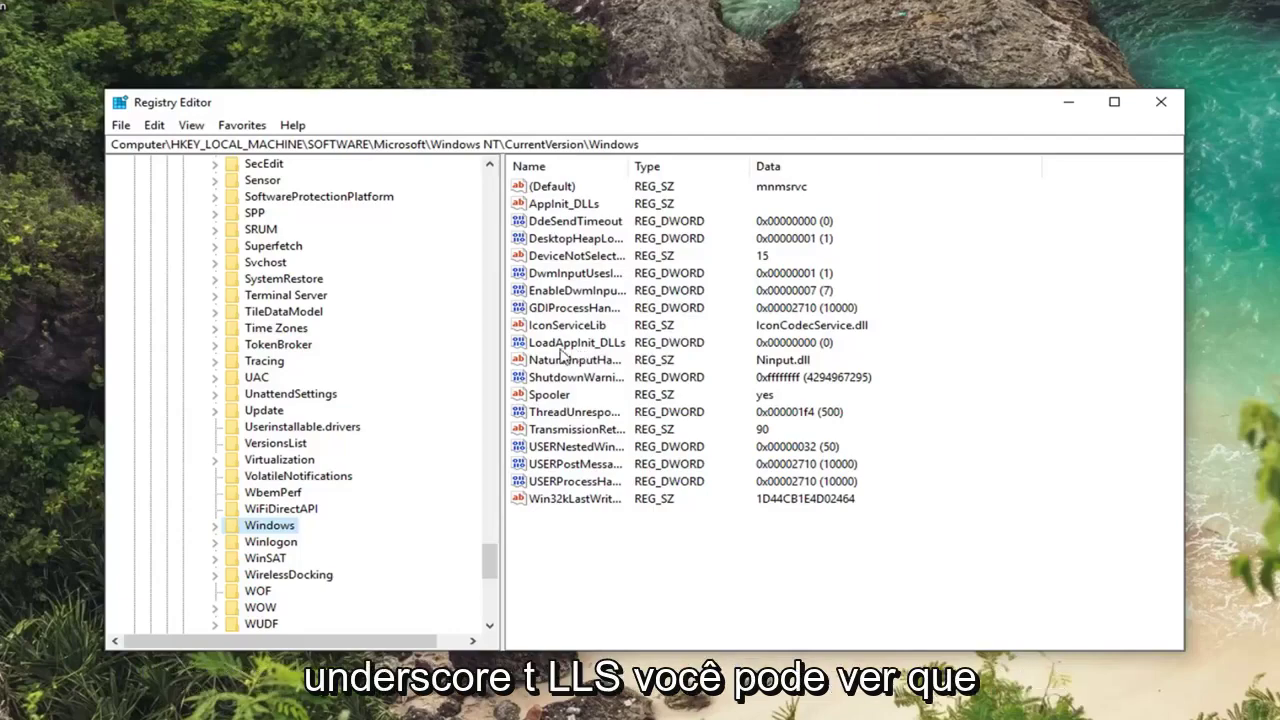
# Edit LoadAppInit_DLLs and confirm its value data as 0
pyautogui.click(562, 346)
pyautogui.doubleClick(562, 342)
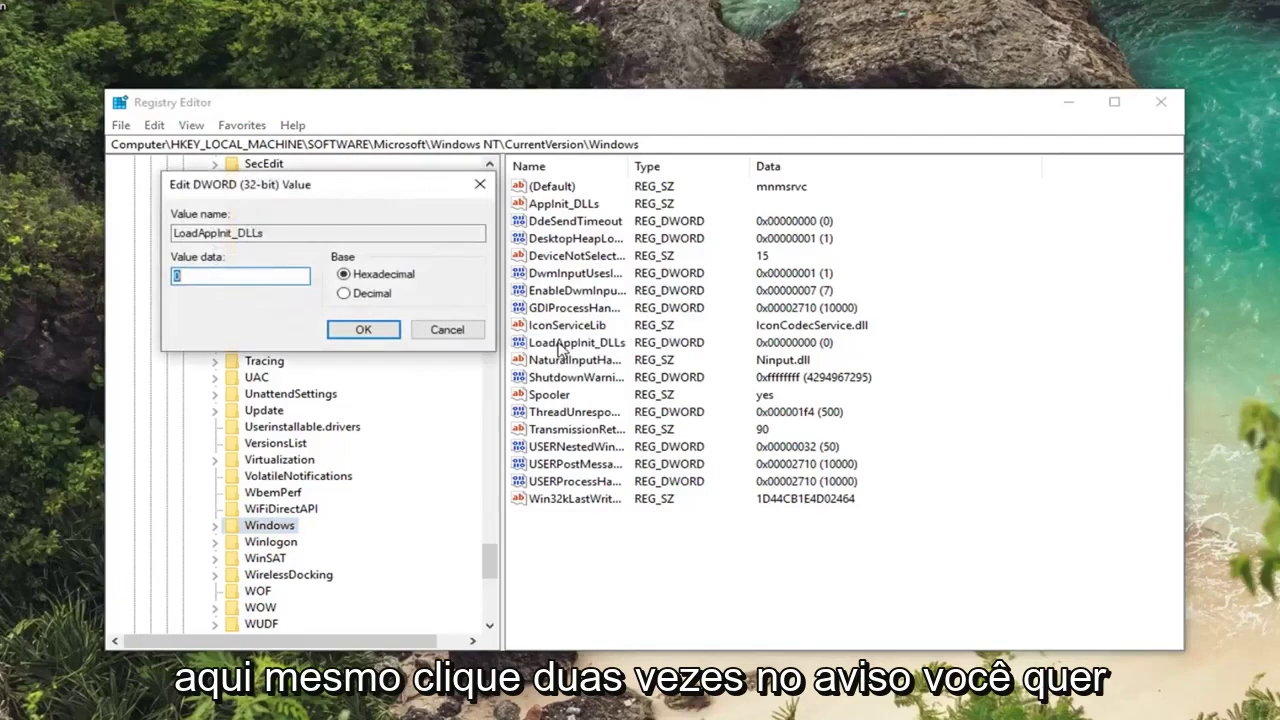
pyautogui.moveTo(356, 189); pyautogui.dragTo(785, 203)
pyautogui.click(601, 290)
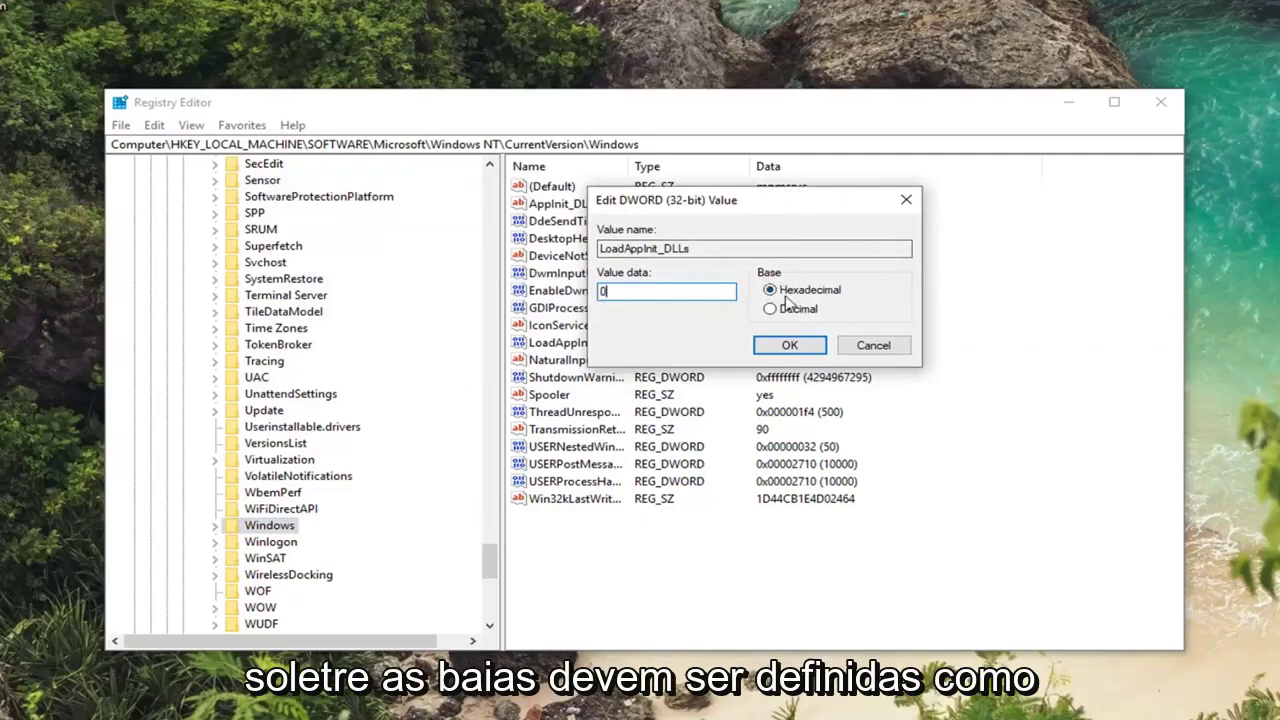
pyautogui.click(795, 347)
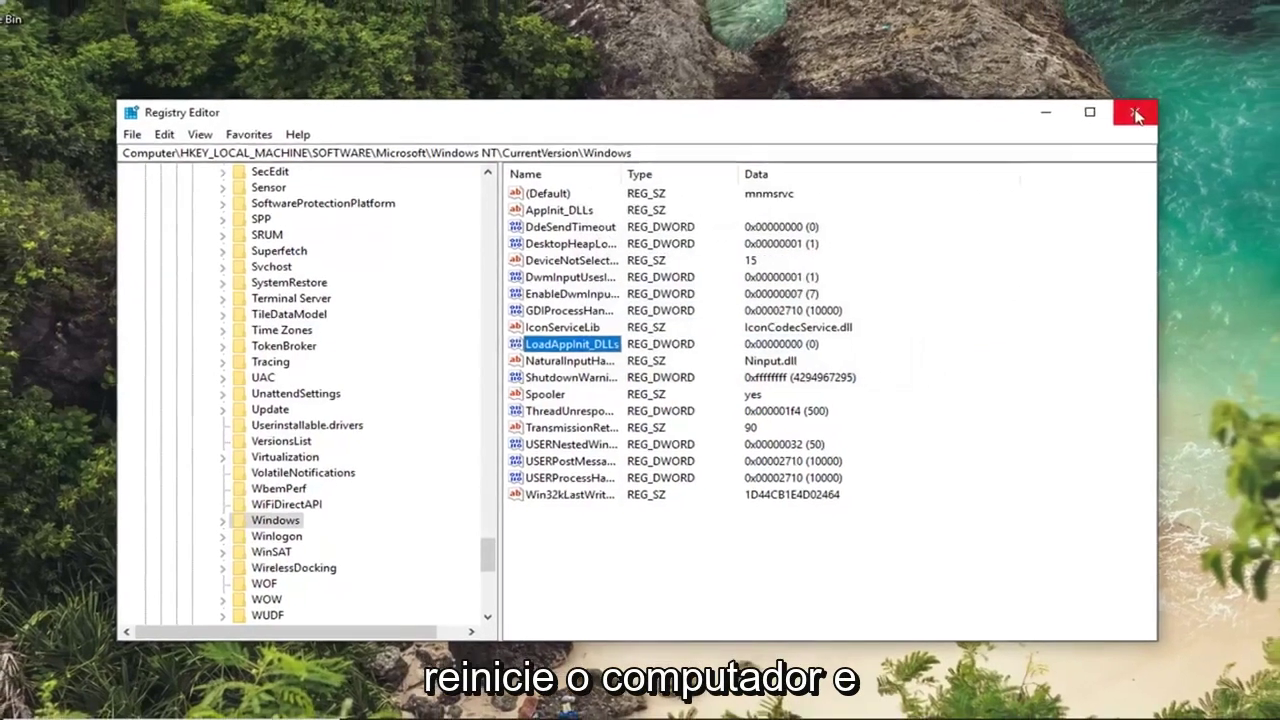
# Close the Registry Editor window
pyautogui.click(1160, 101)
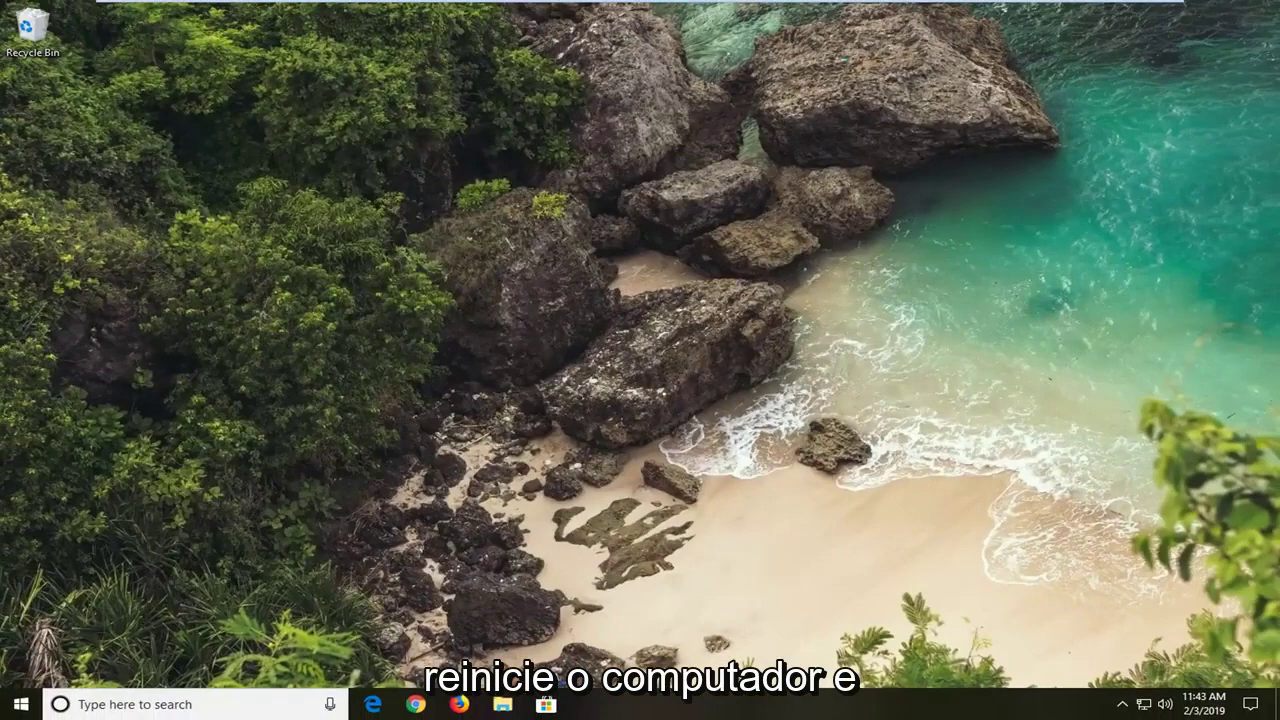